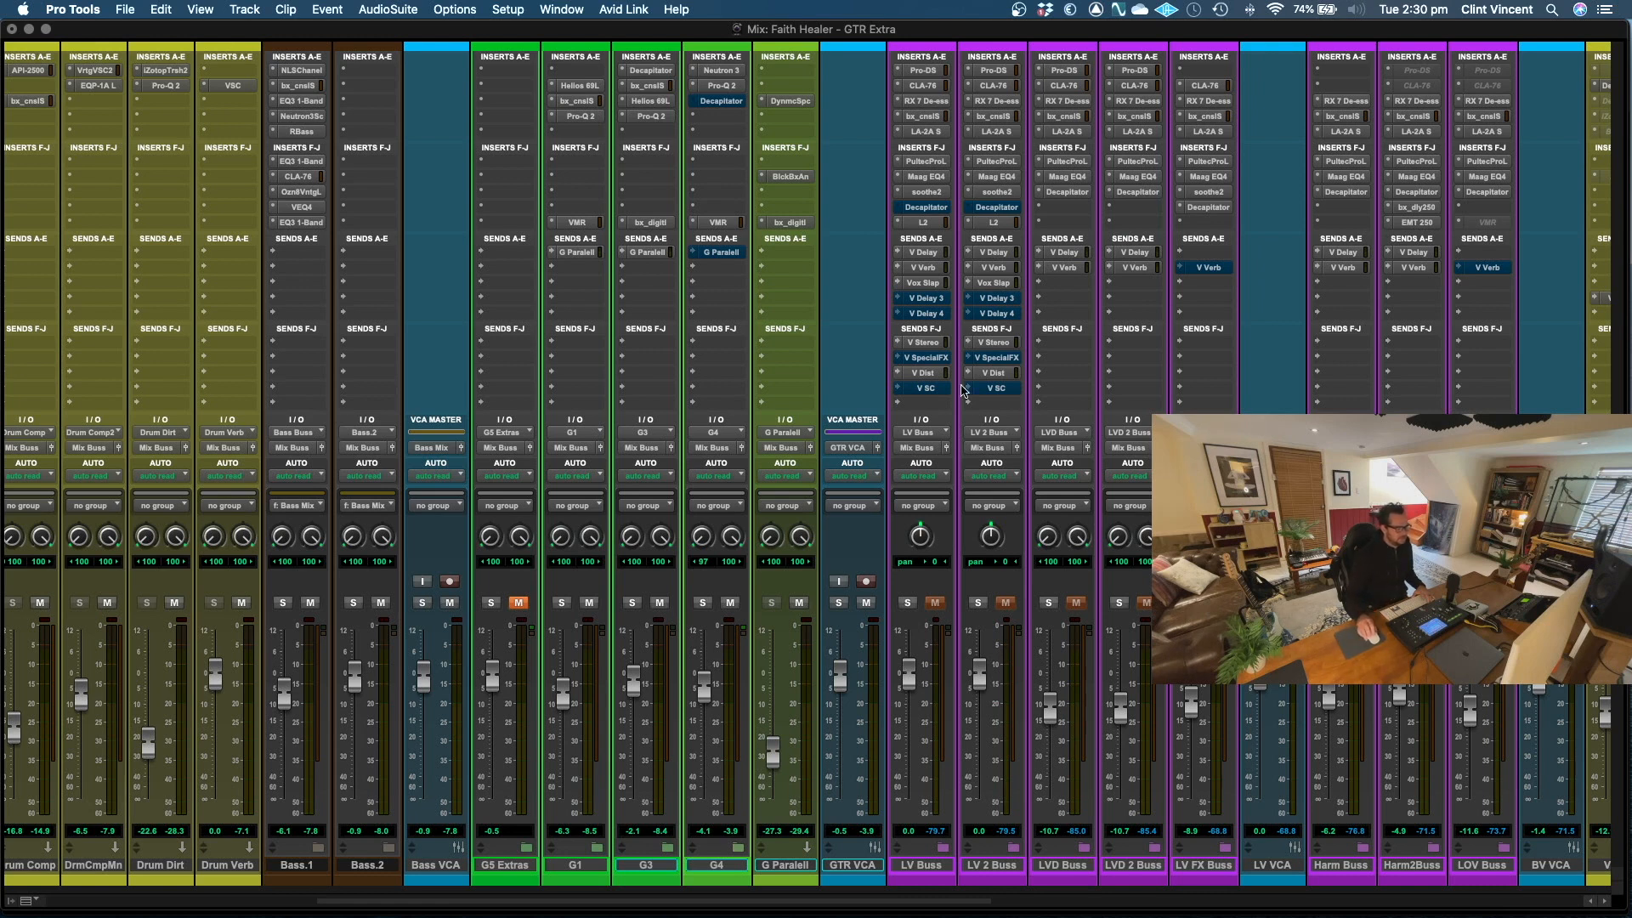
- Play the session and audition the lead guitar (G3) and the rhythm guitar (G1) one after the other in solo
key(space)
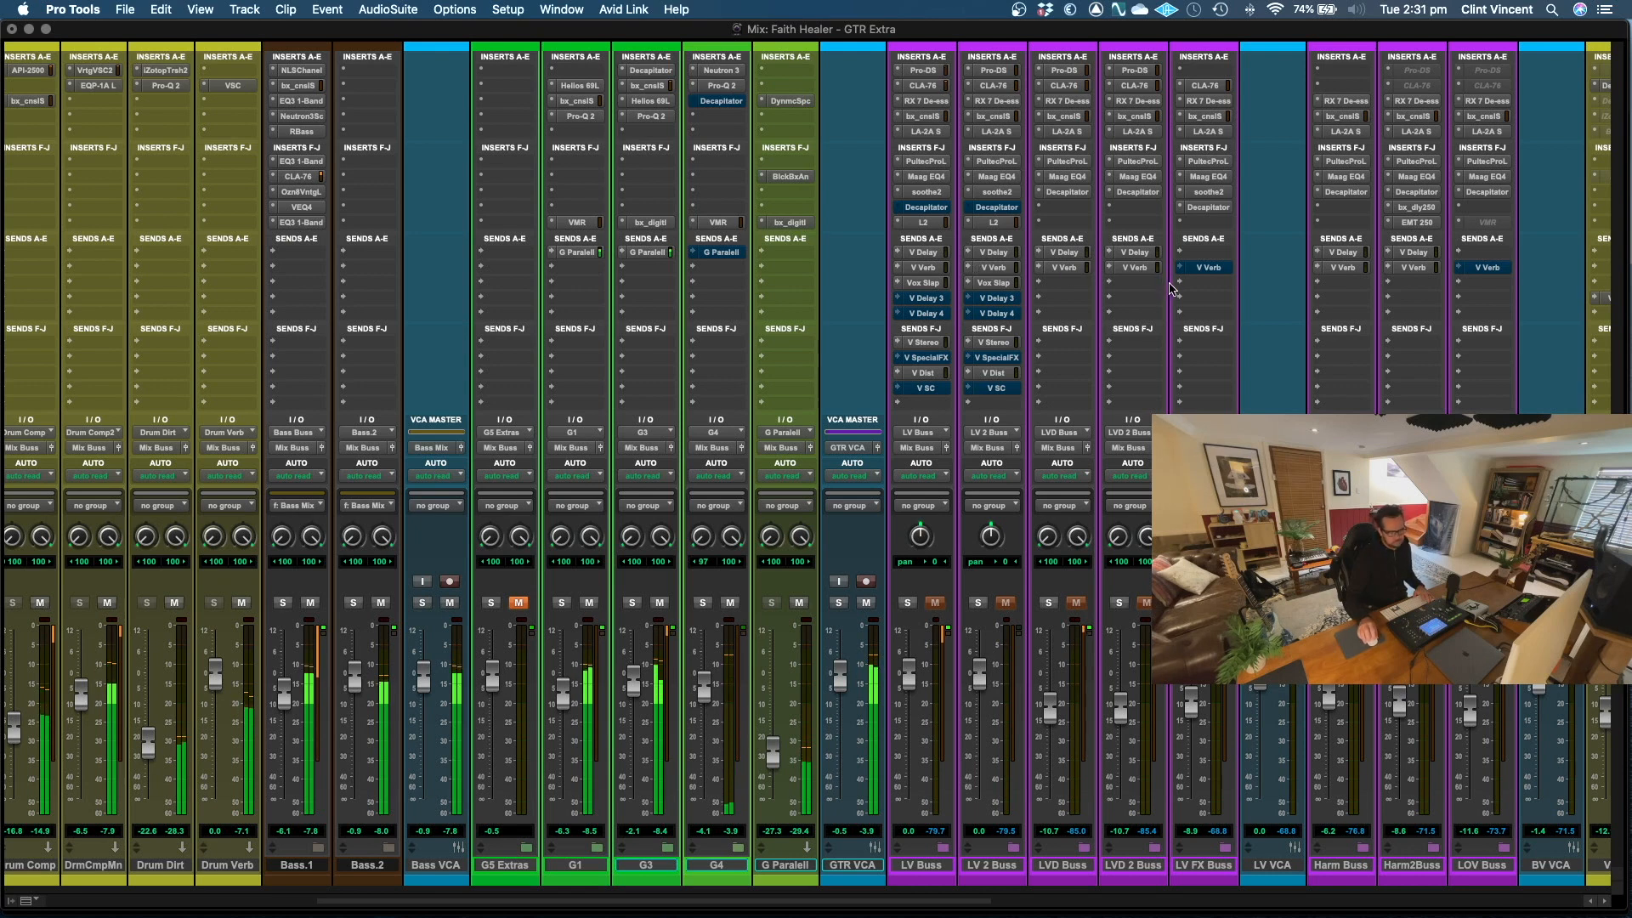
click(632, 602)
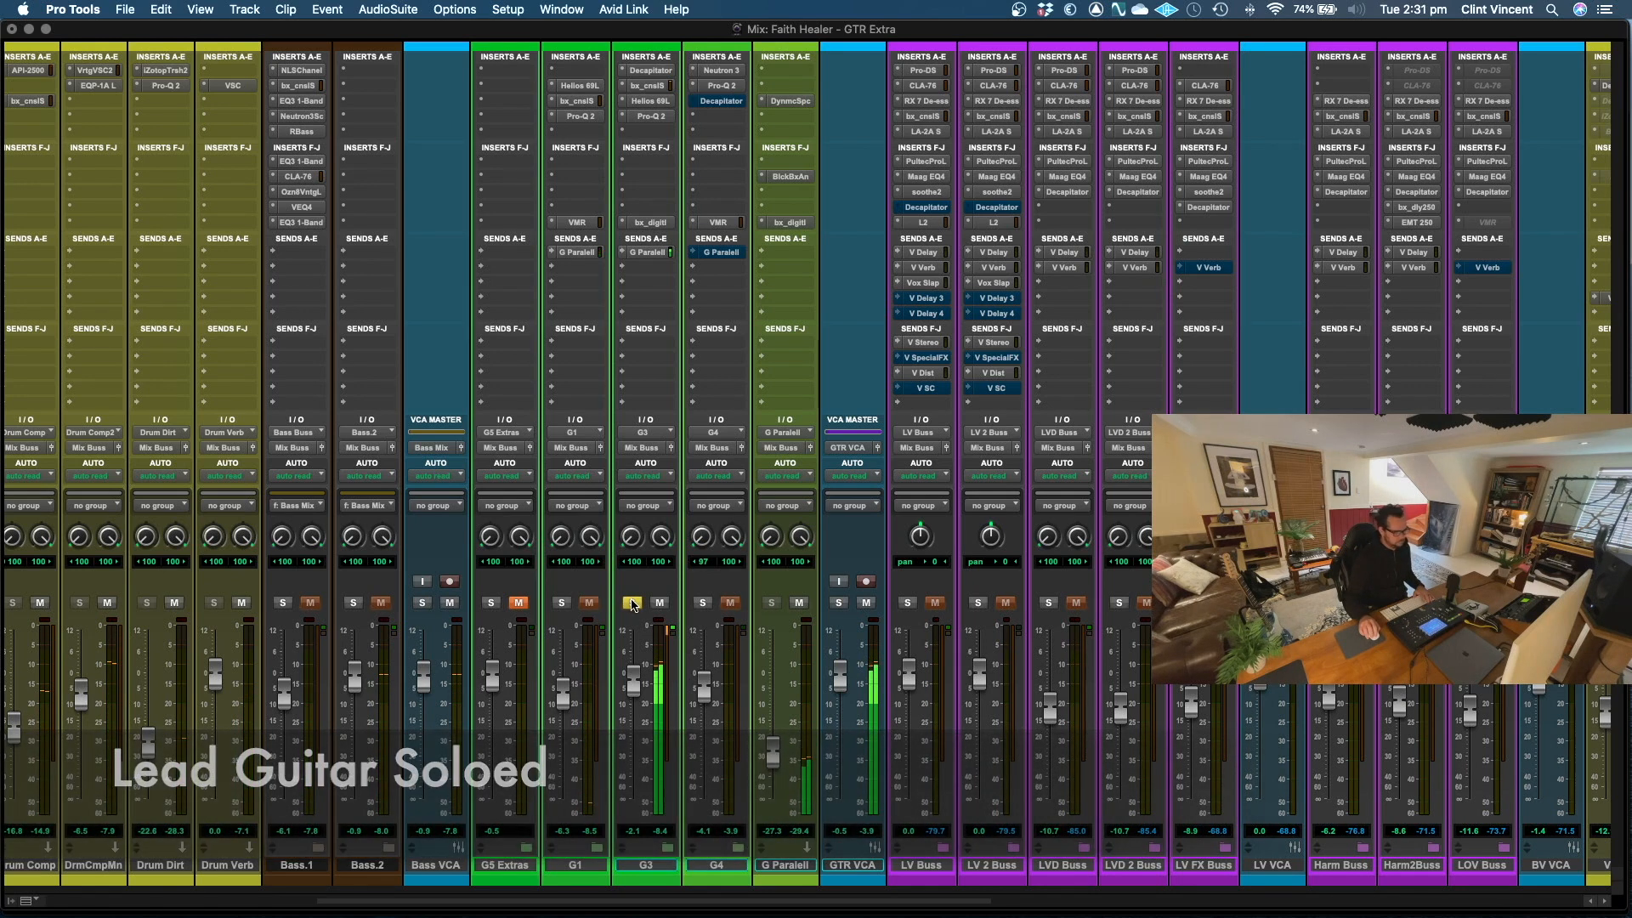
click(631, 602)
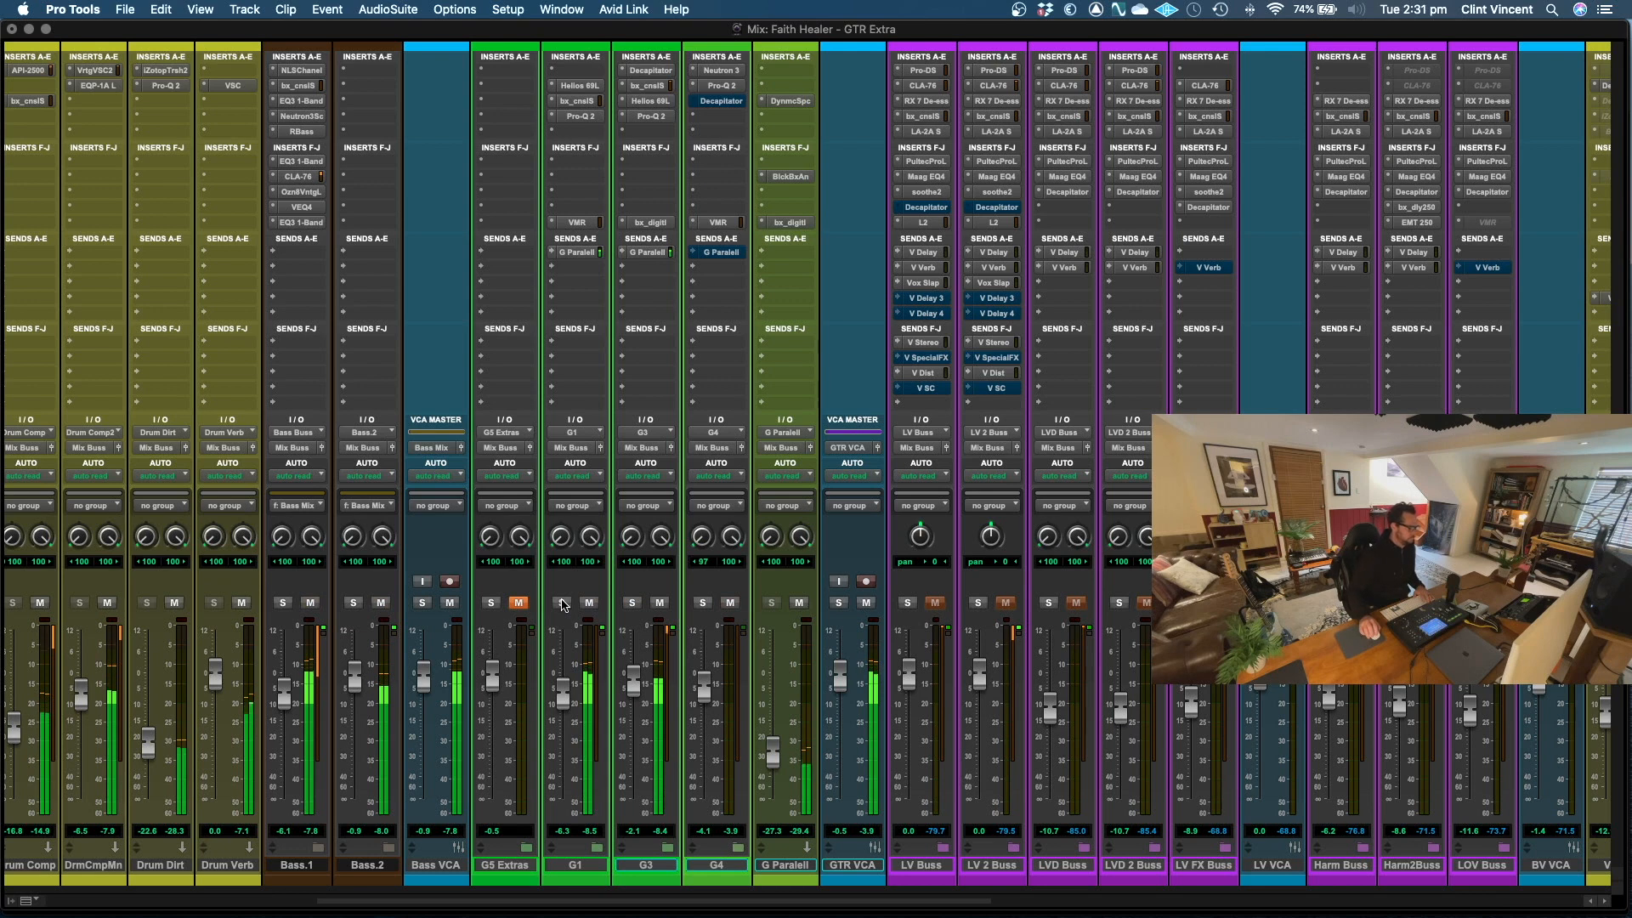
click(561, 603)
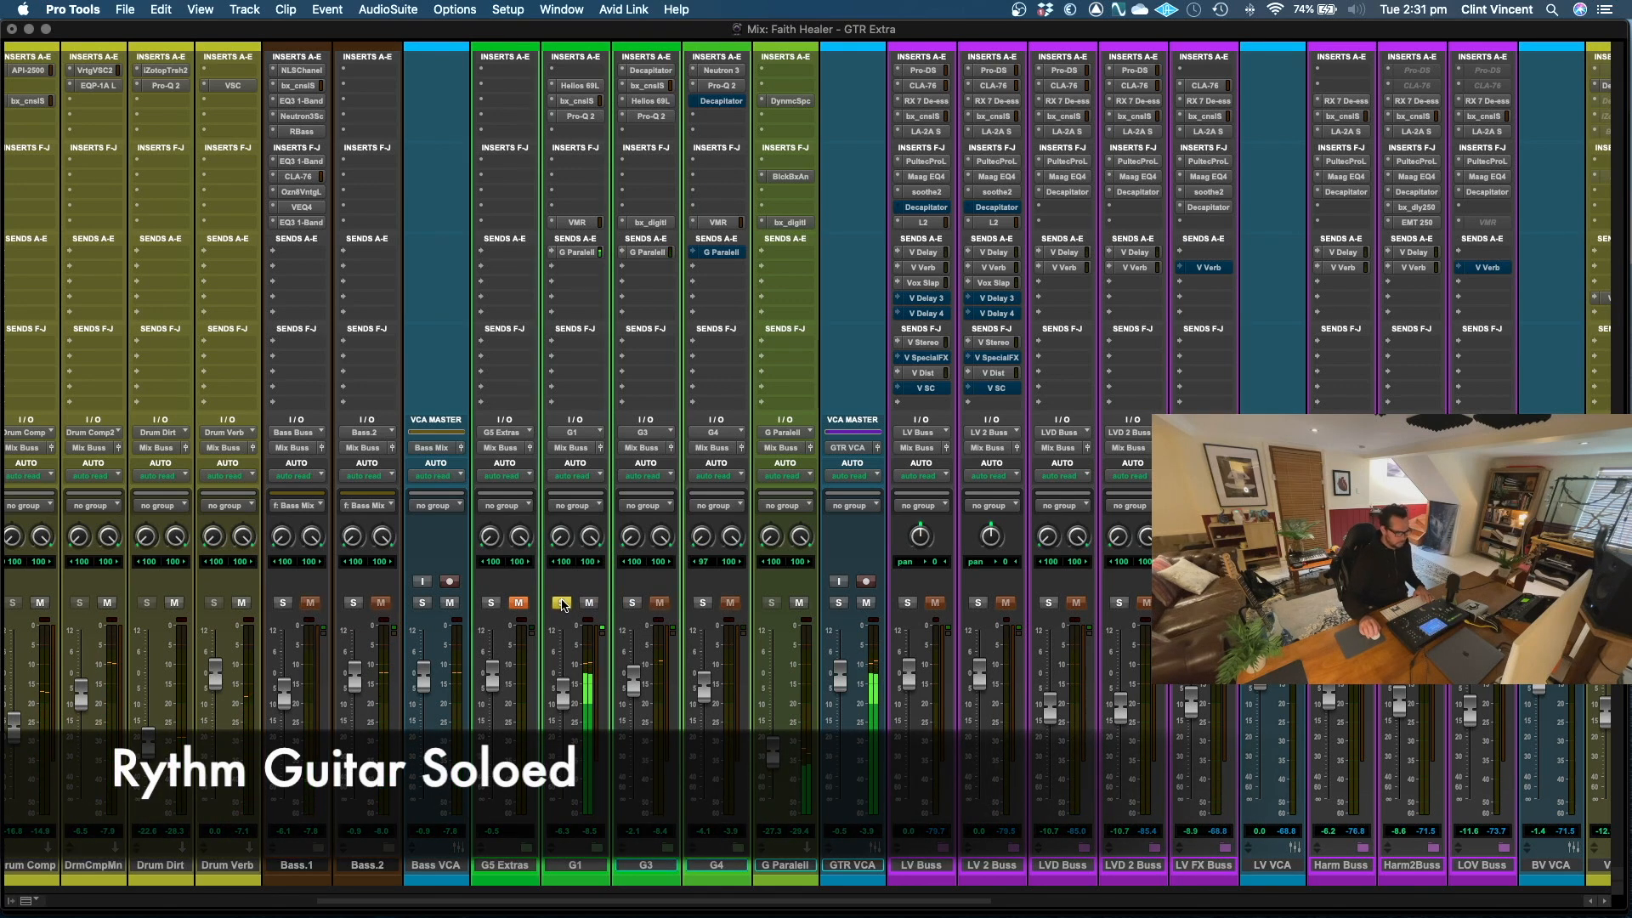
click(561, 603)
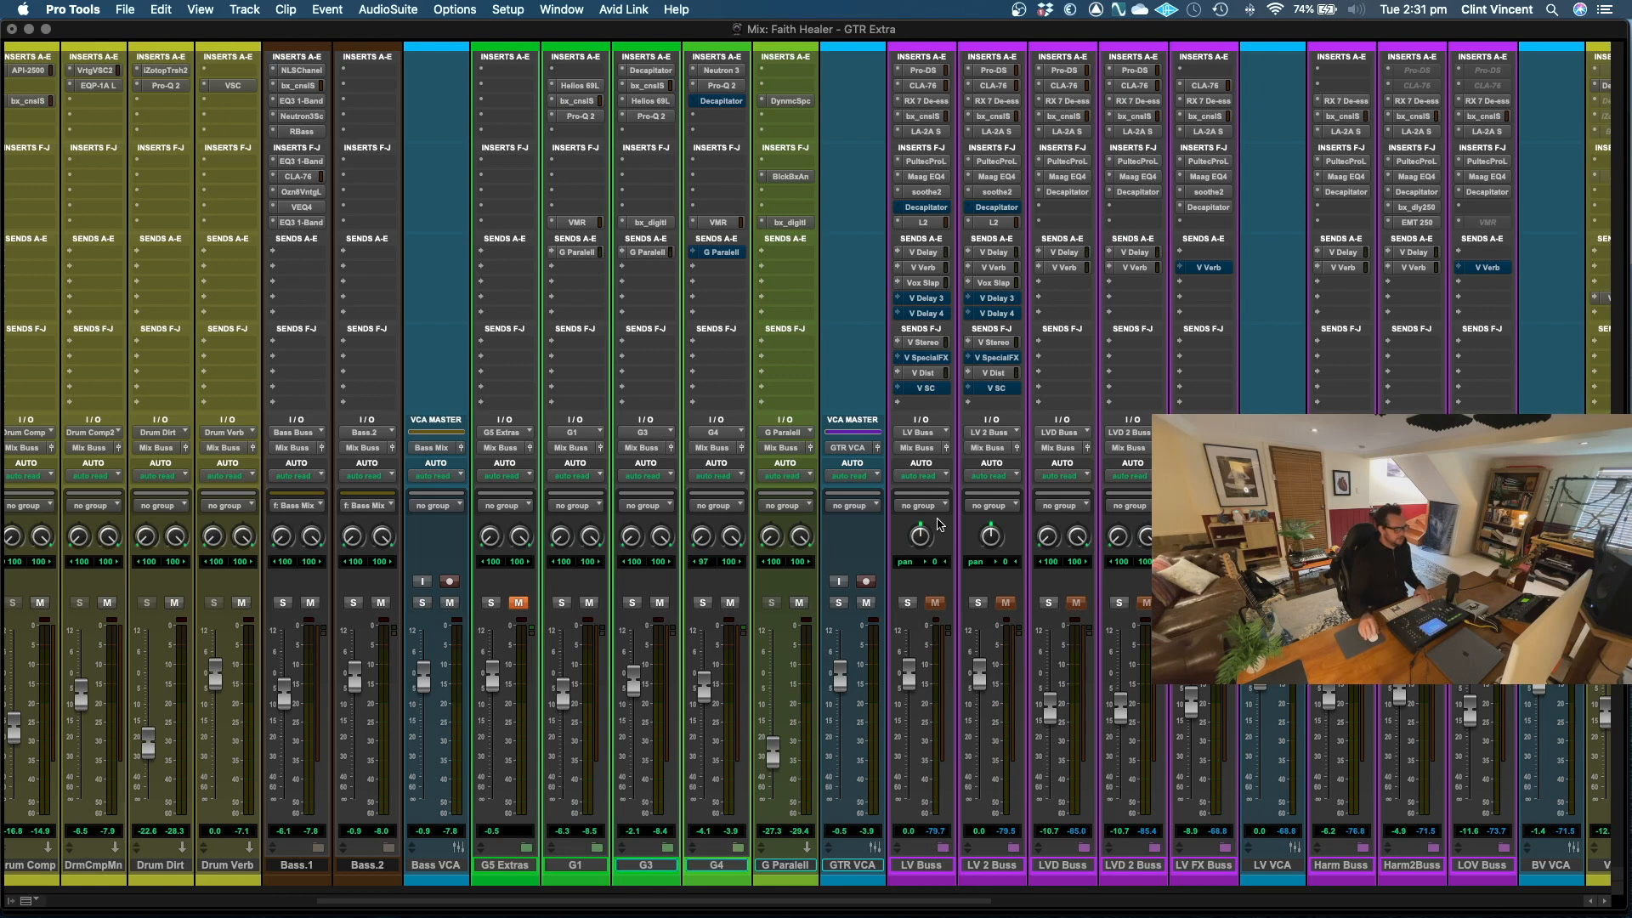
- Create two new mono audio tracks directly after the G5 Extras track
click(527, 867)
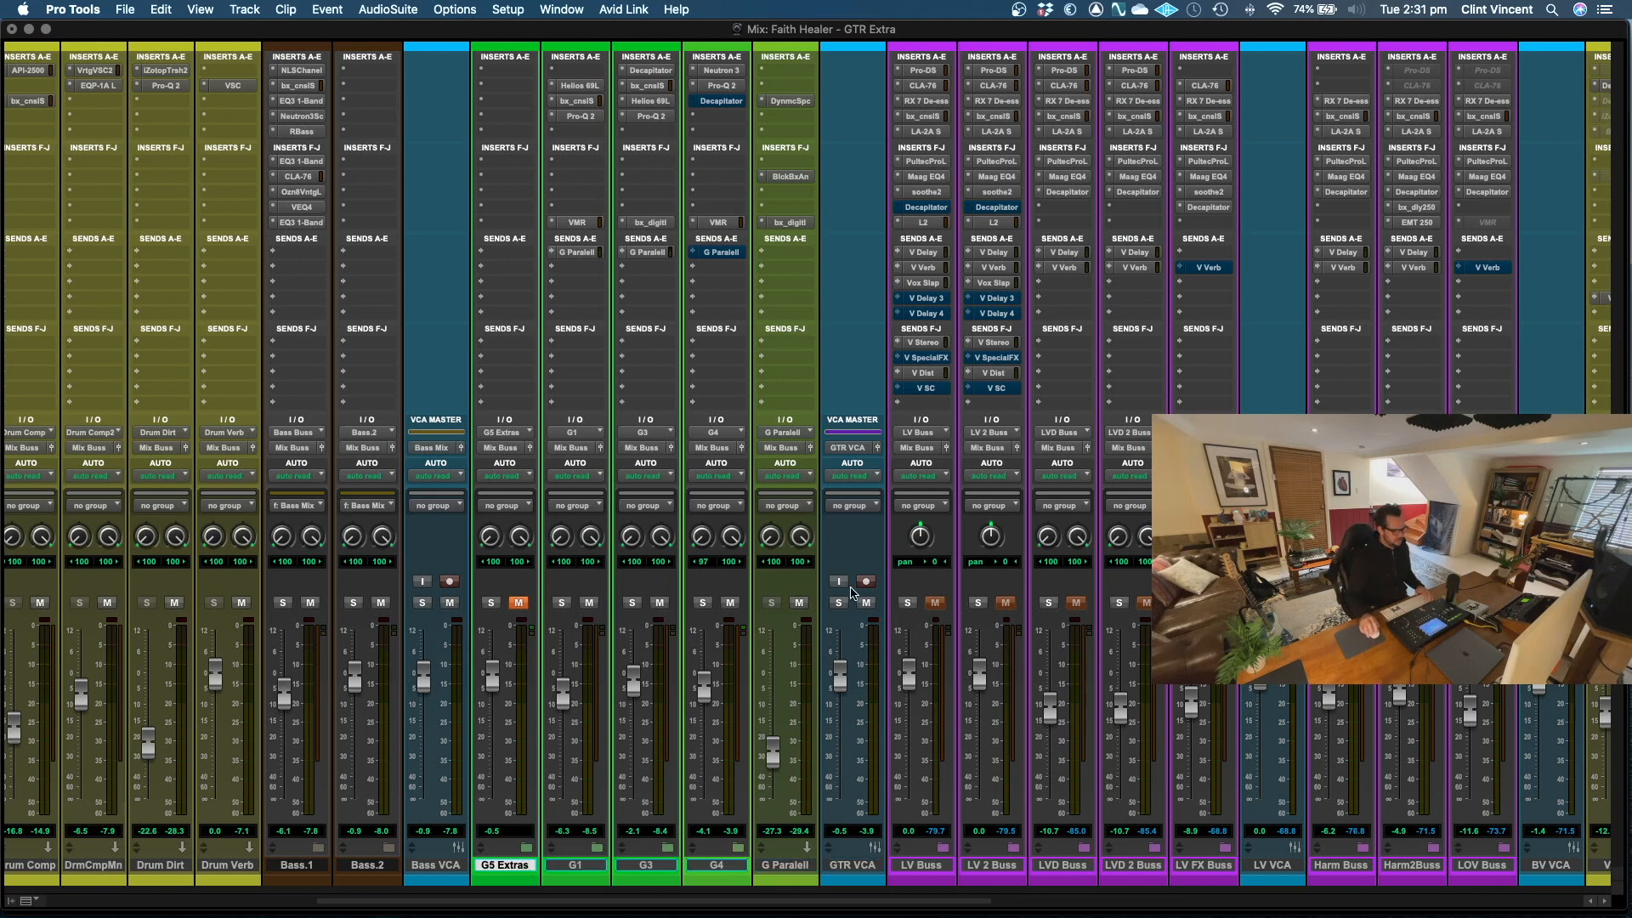
key(shift+super+n)
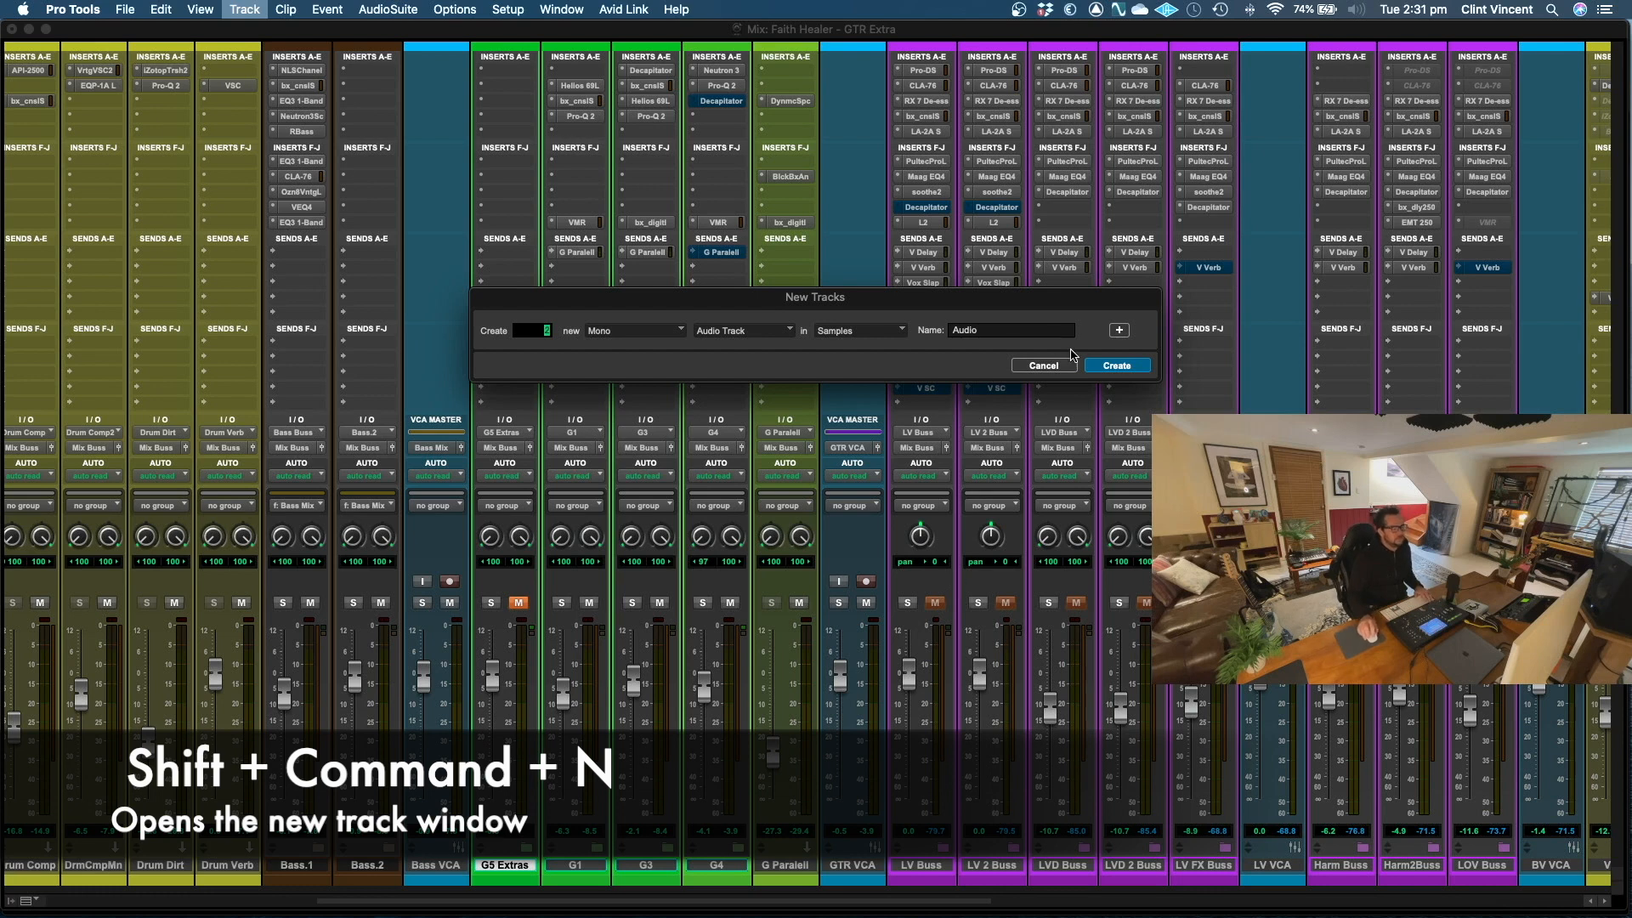
click(1114, 365)
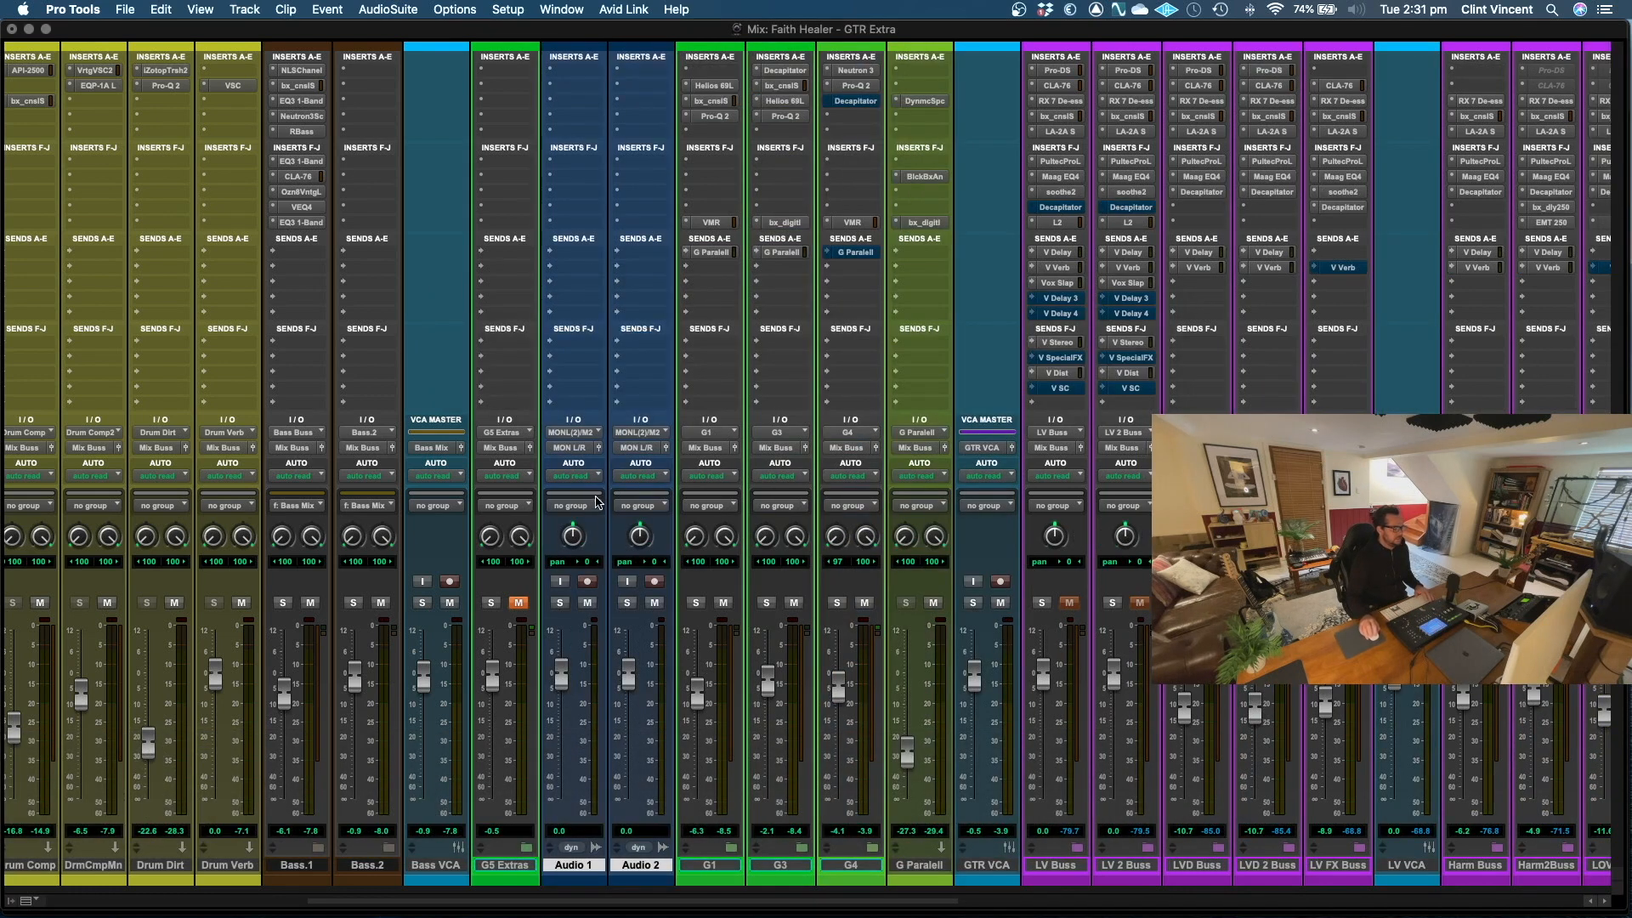
- Set the input of both new tracks to ADAT 1 and pan Audio 1 left to 99
click(576, 434)
mouse_move(599, 435)
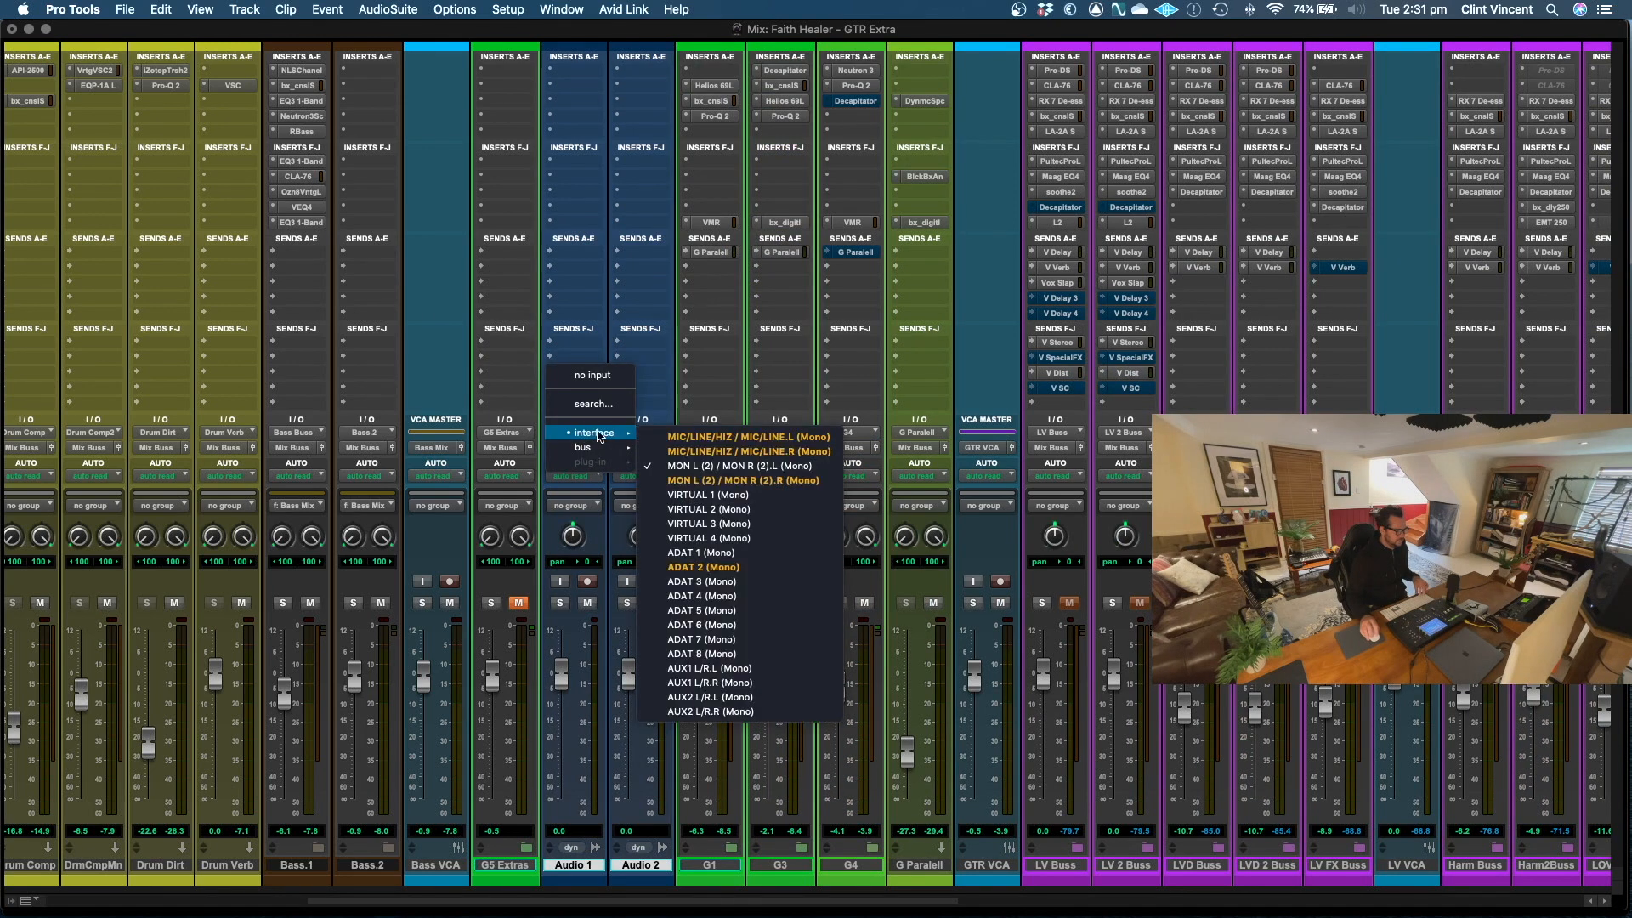
click(695, 554)
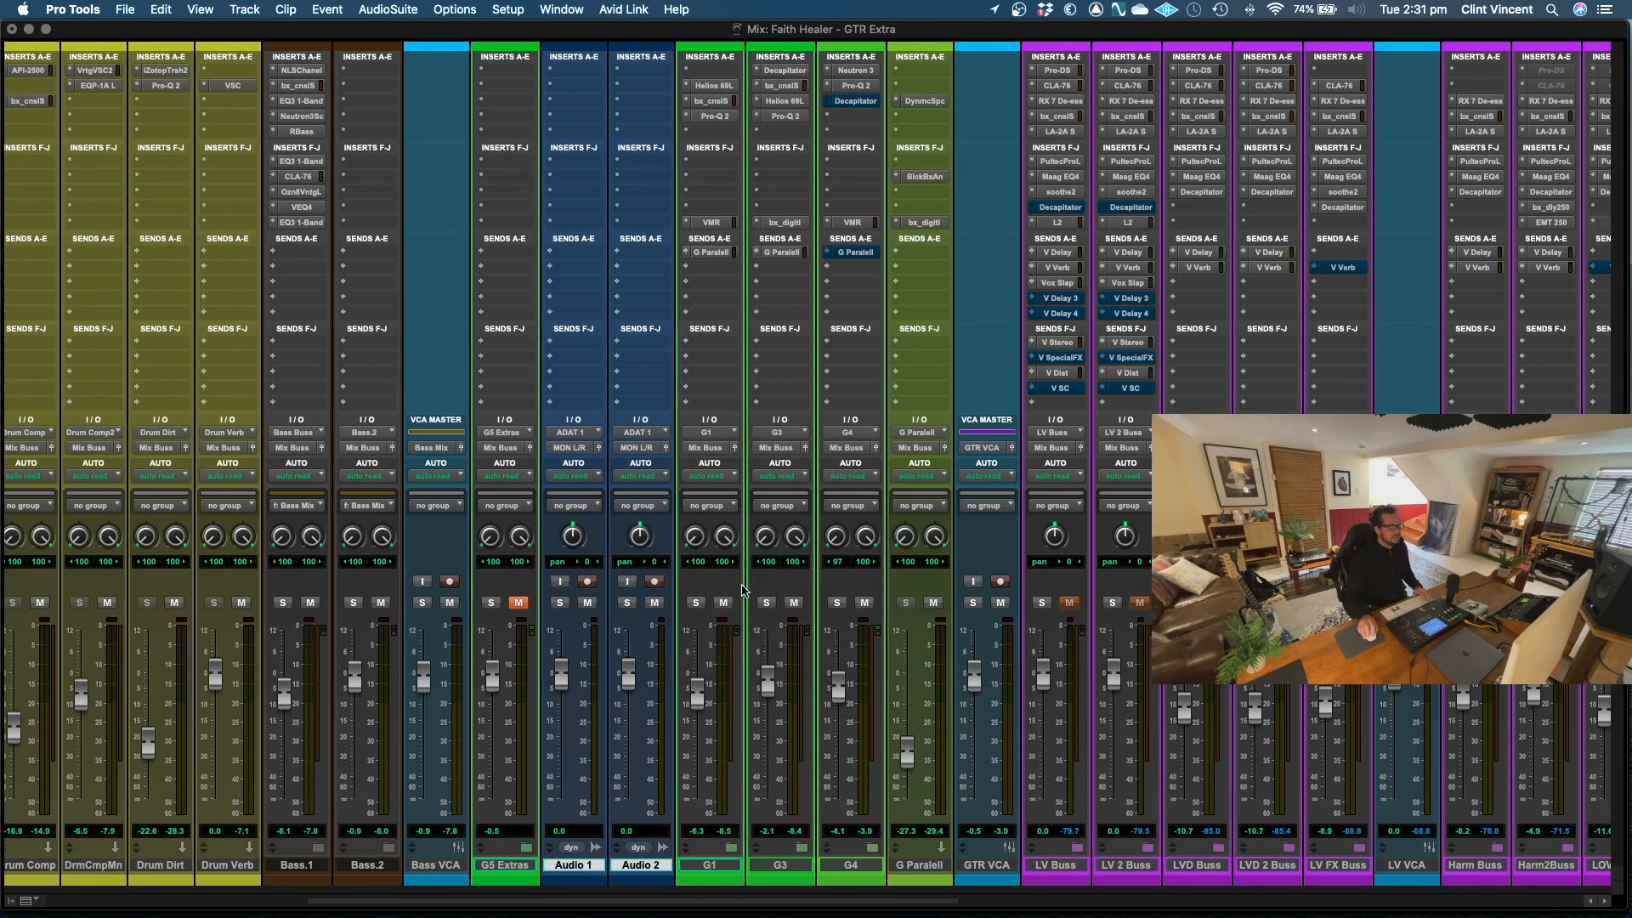
click(586, 581)
drag(578, 537, 552, 654)
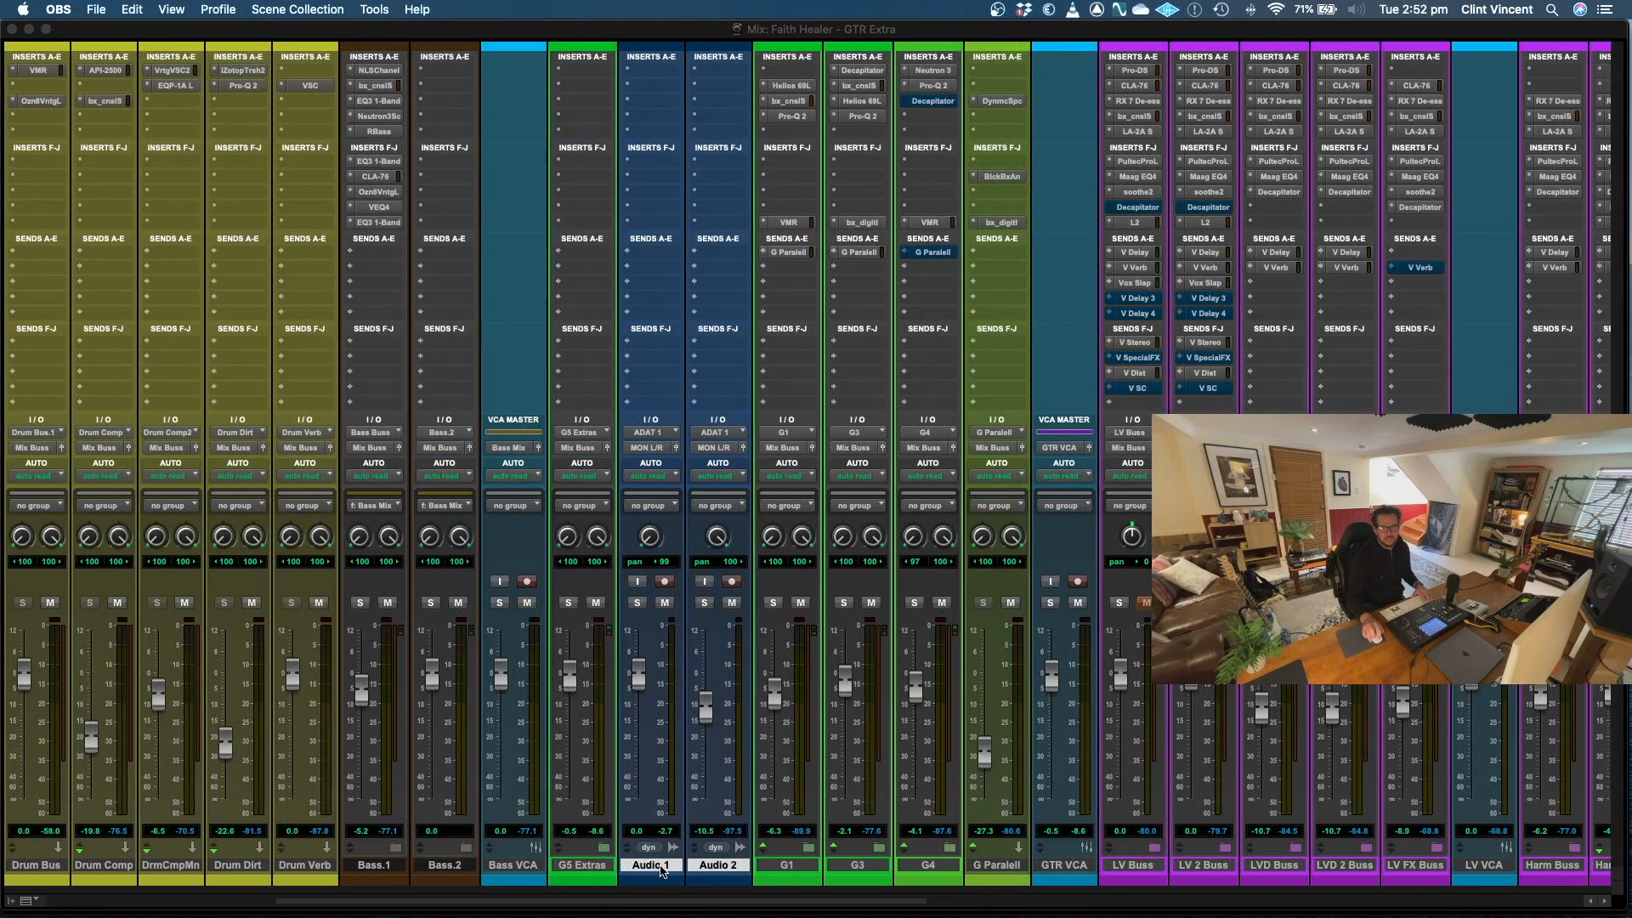
- Rename Audio 1 as "Phat GTR L$" and Audio 2 as "Phat GTR R$"
double_click(655, 865)
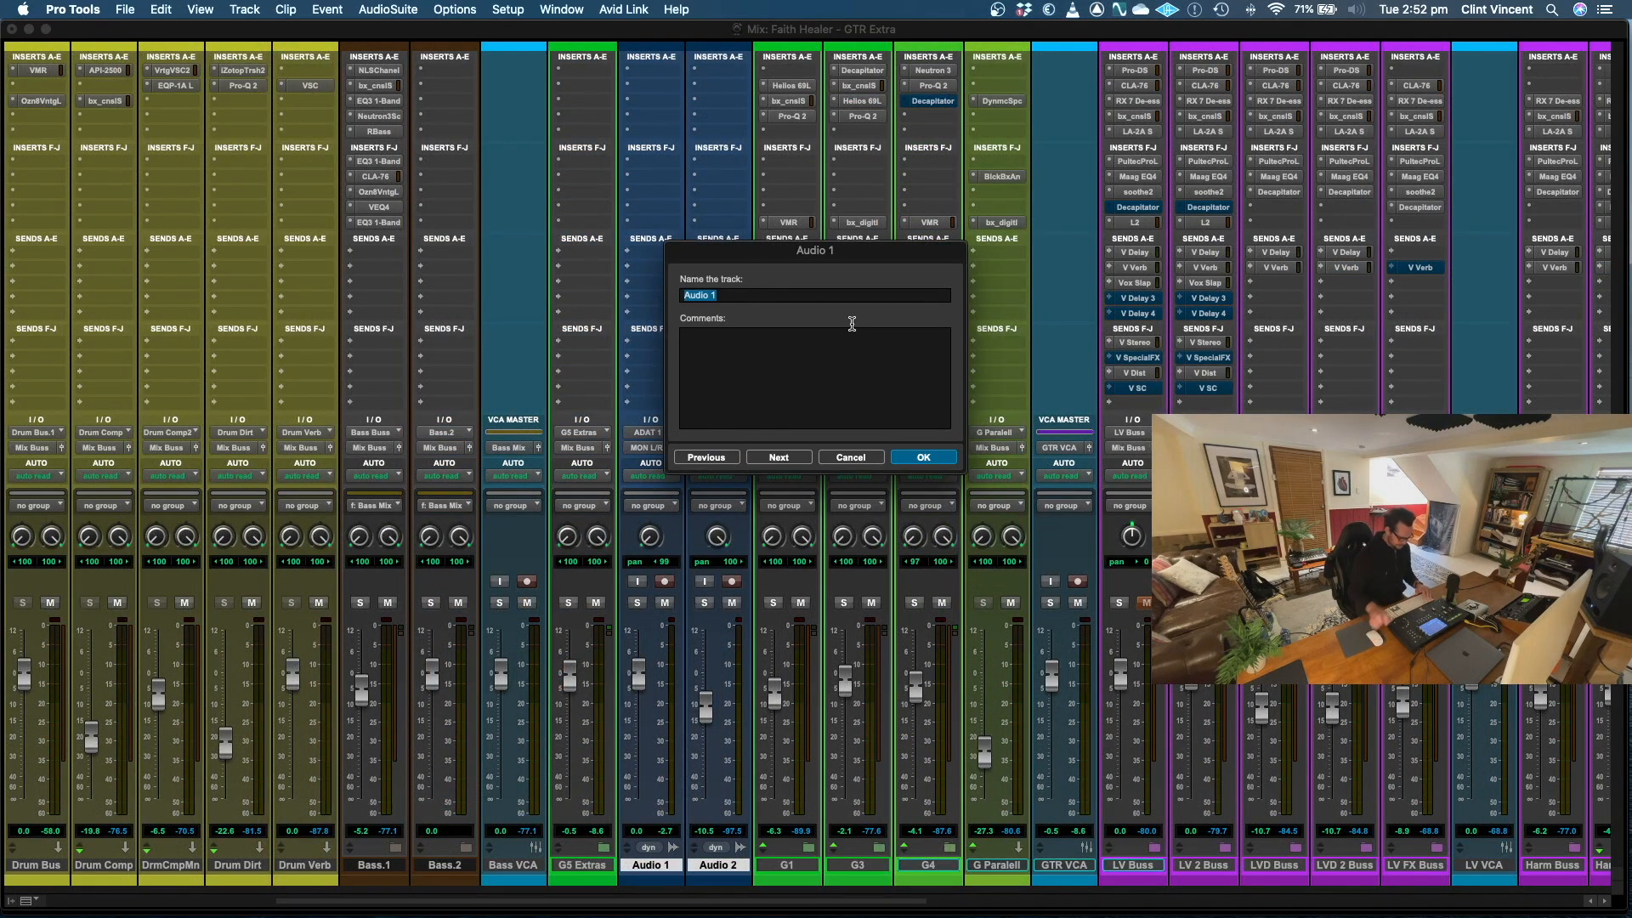
text(Phat GTR L$)
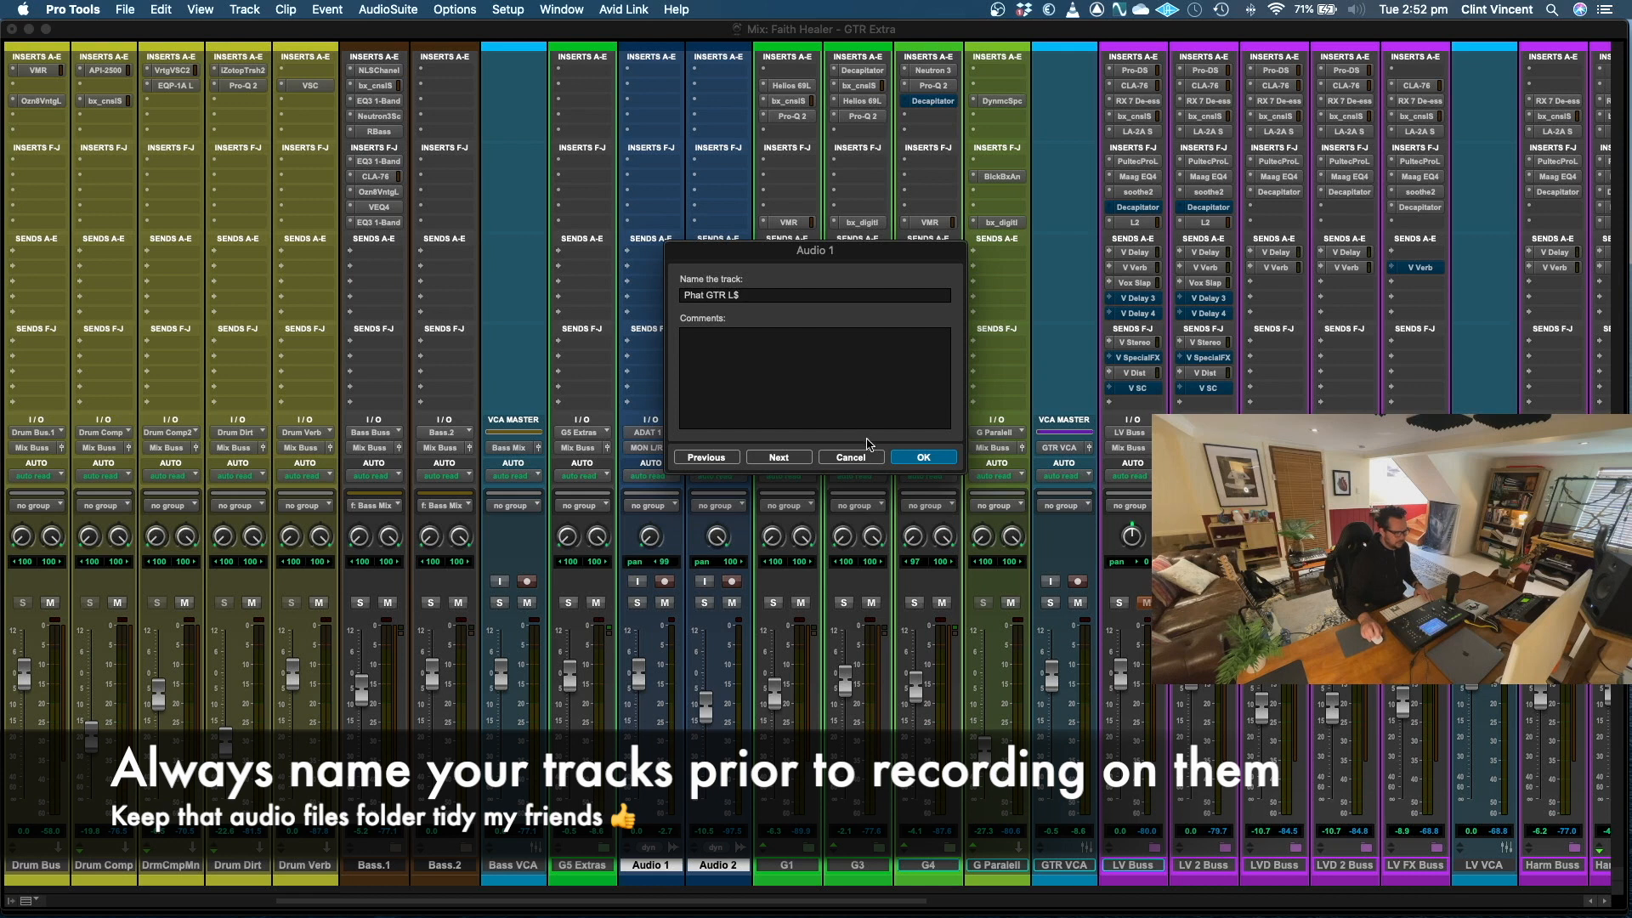
drag(728, 291, 681, 292)
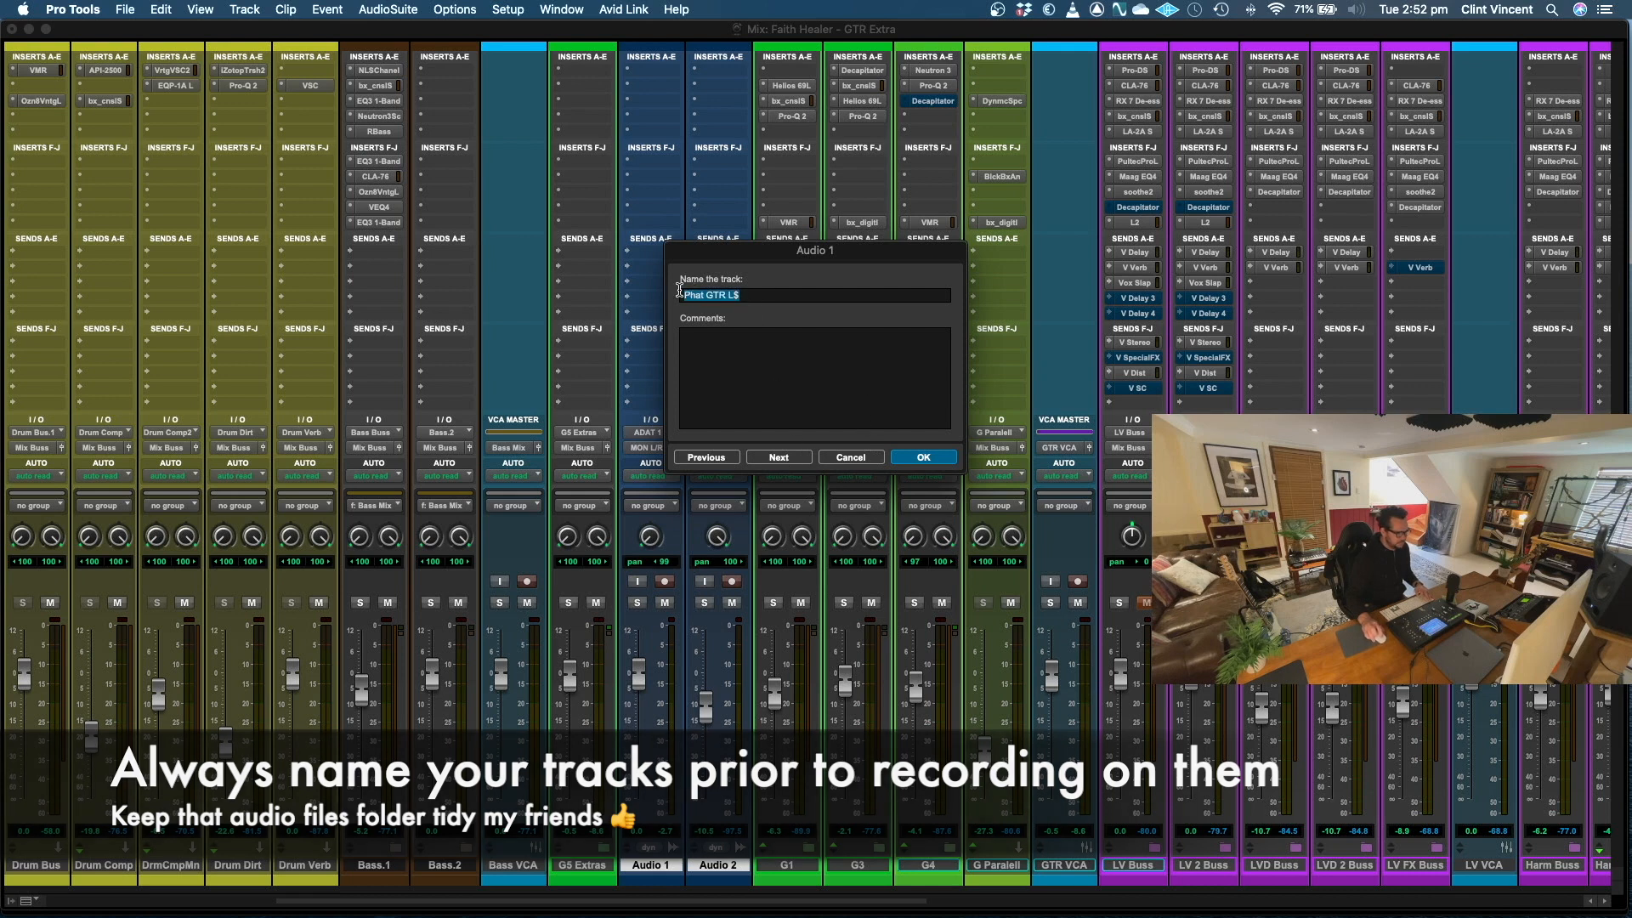
key(super+c)
click(759, 458)
key(super+v)
key(BackSpace)
key(BackSpace)
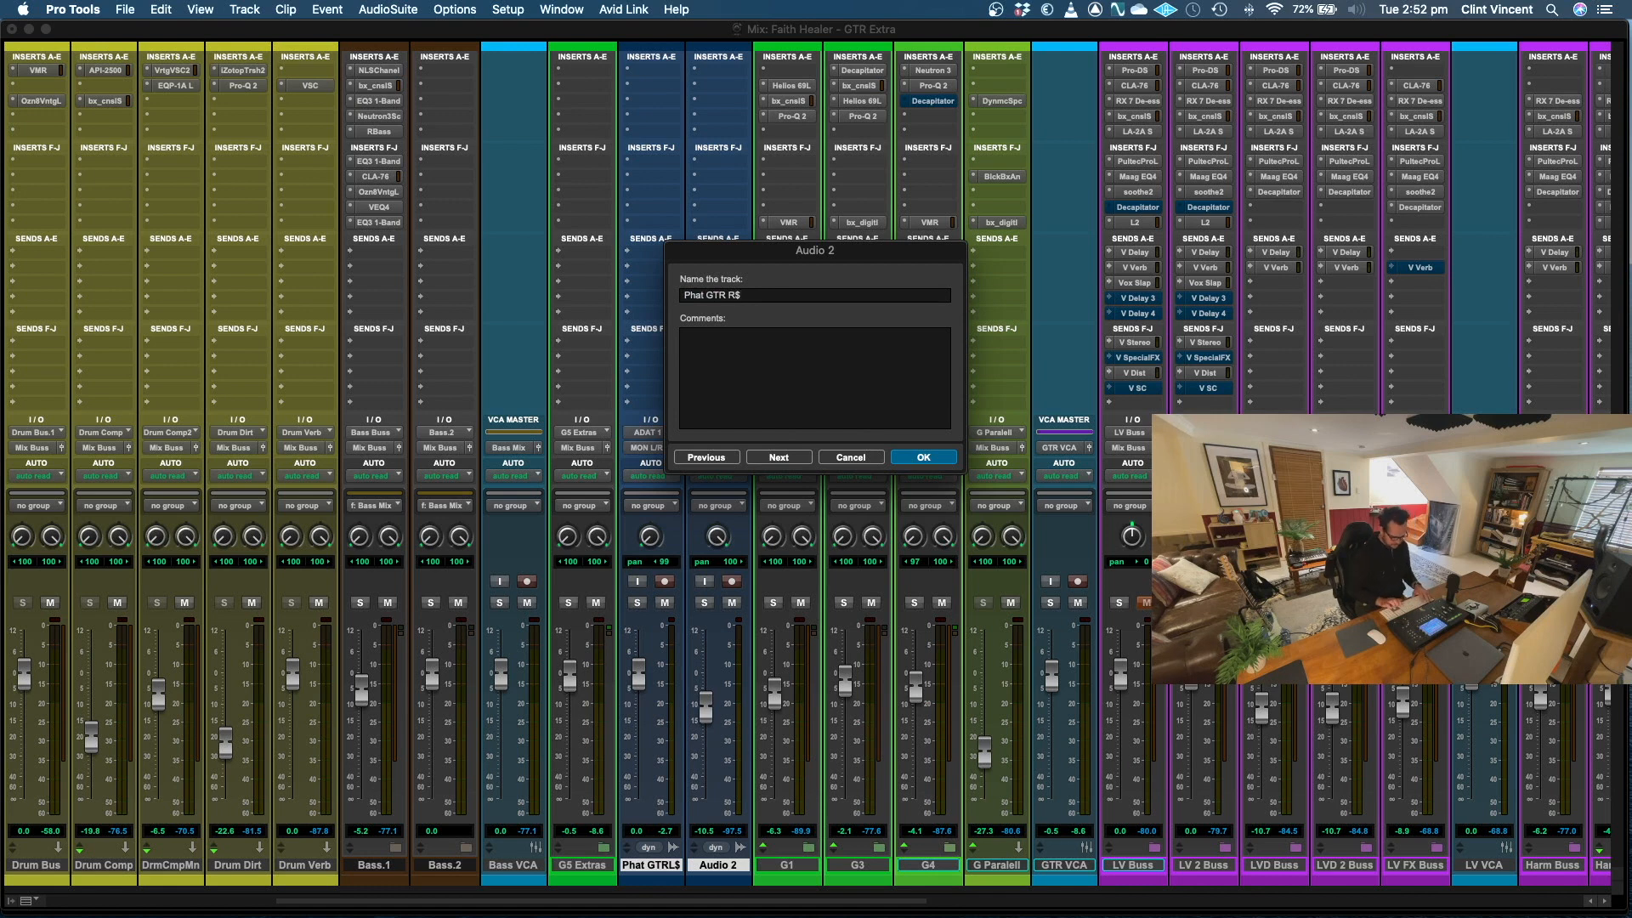
key(Return)
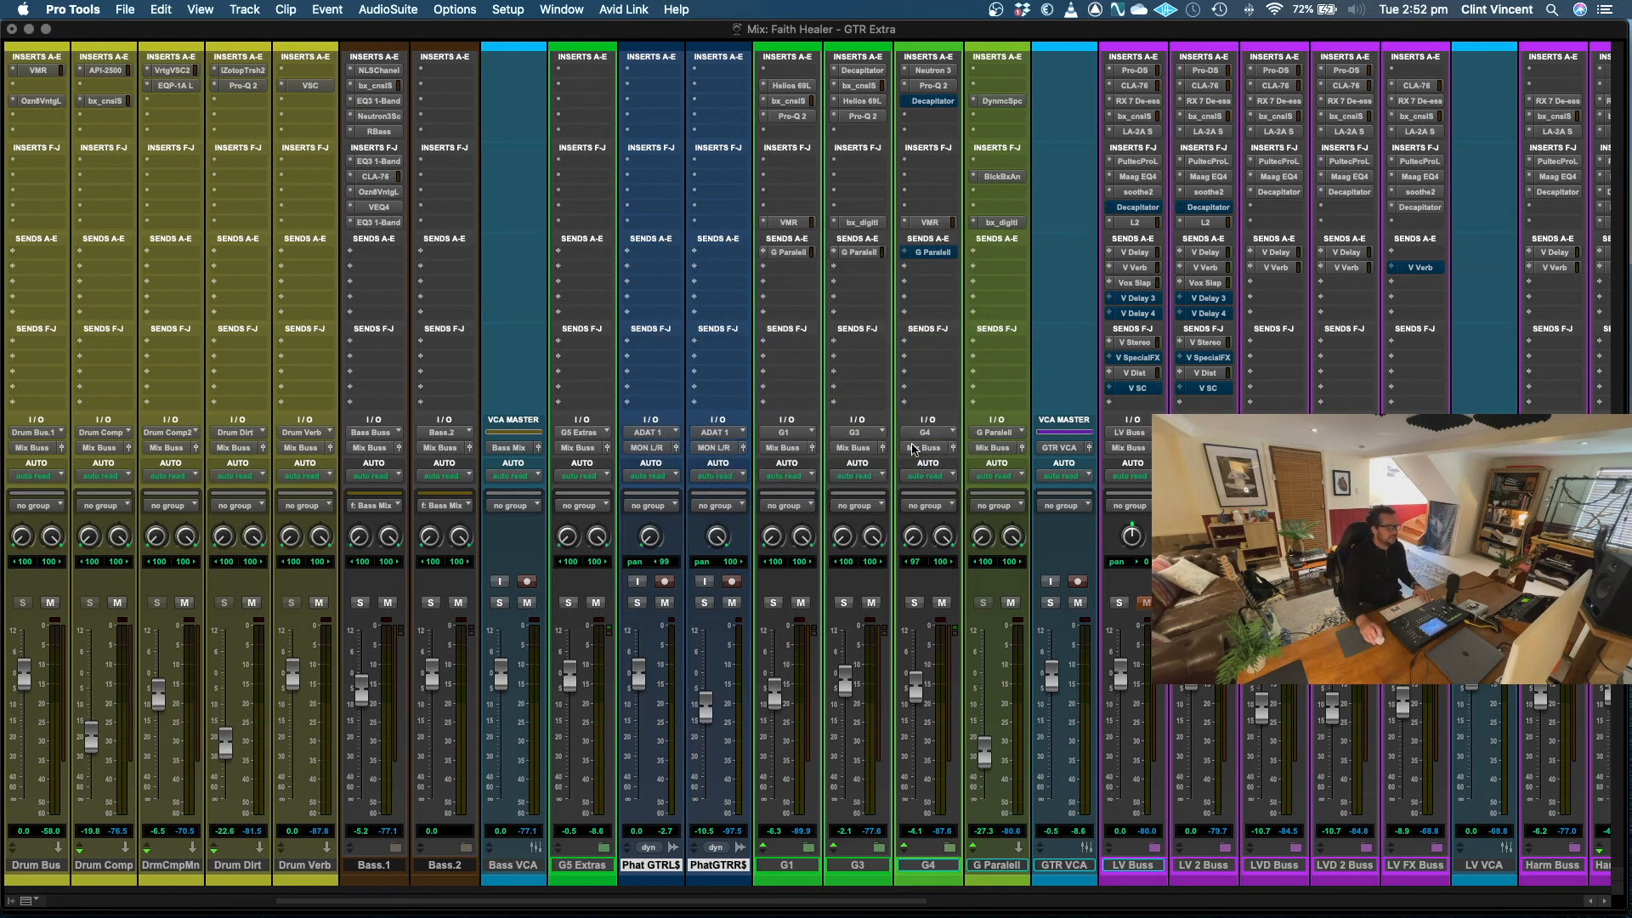
- Insert the mono Guitar Rig 5-AAX plug-in in the second insert slot of Phat GTR L$
click(644, 89)
mouse_move(672, 86)
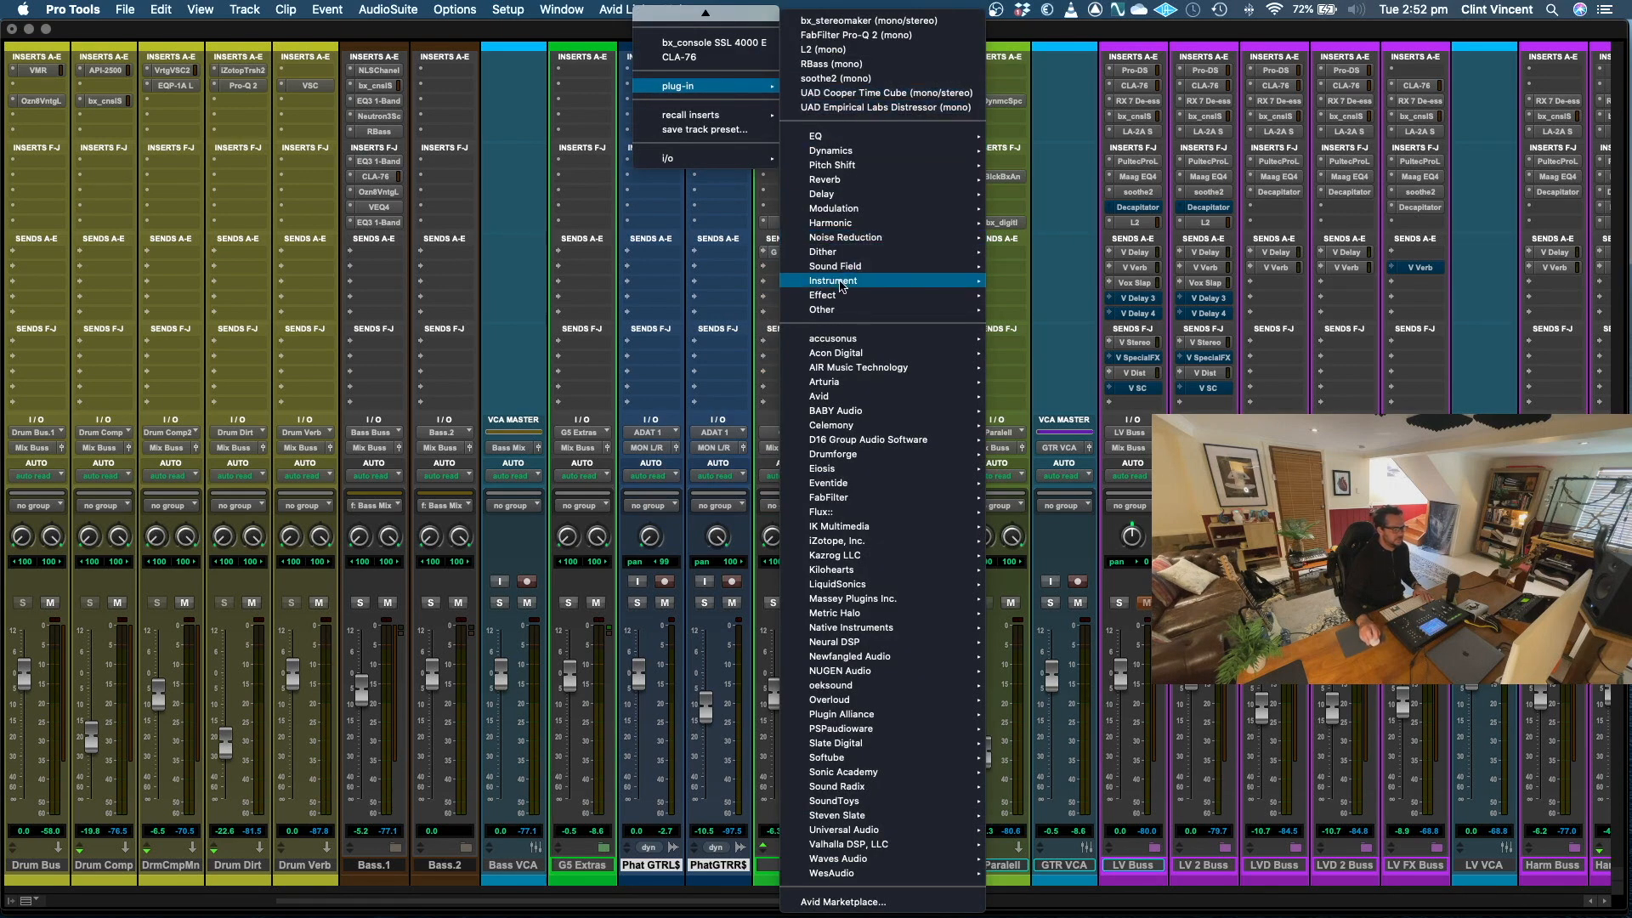
mouse_move(838, 296)
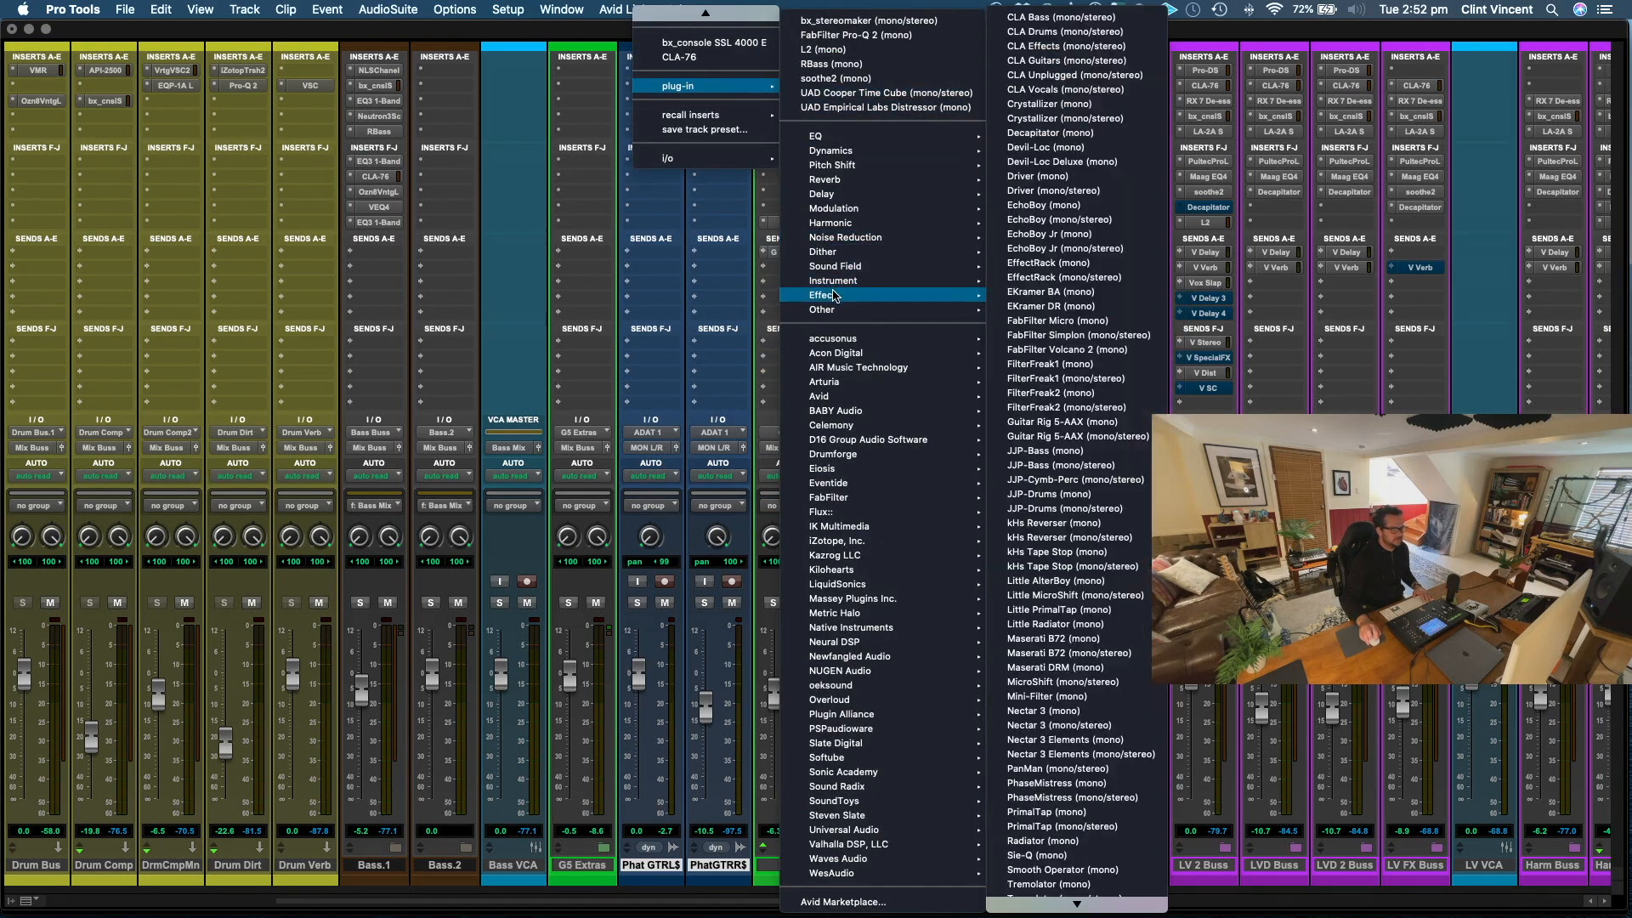
click(1059, 421)
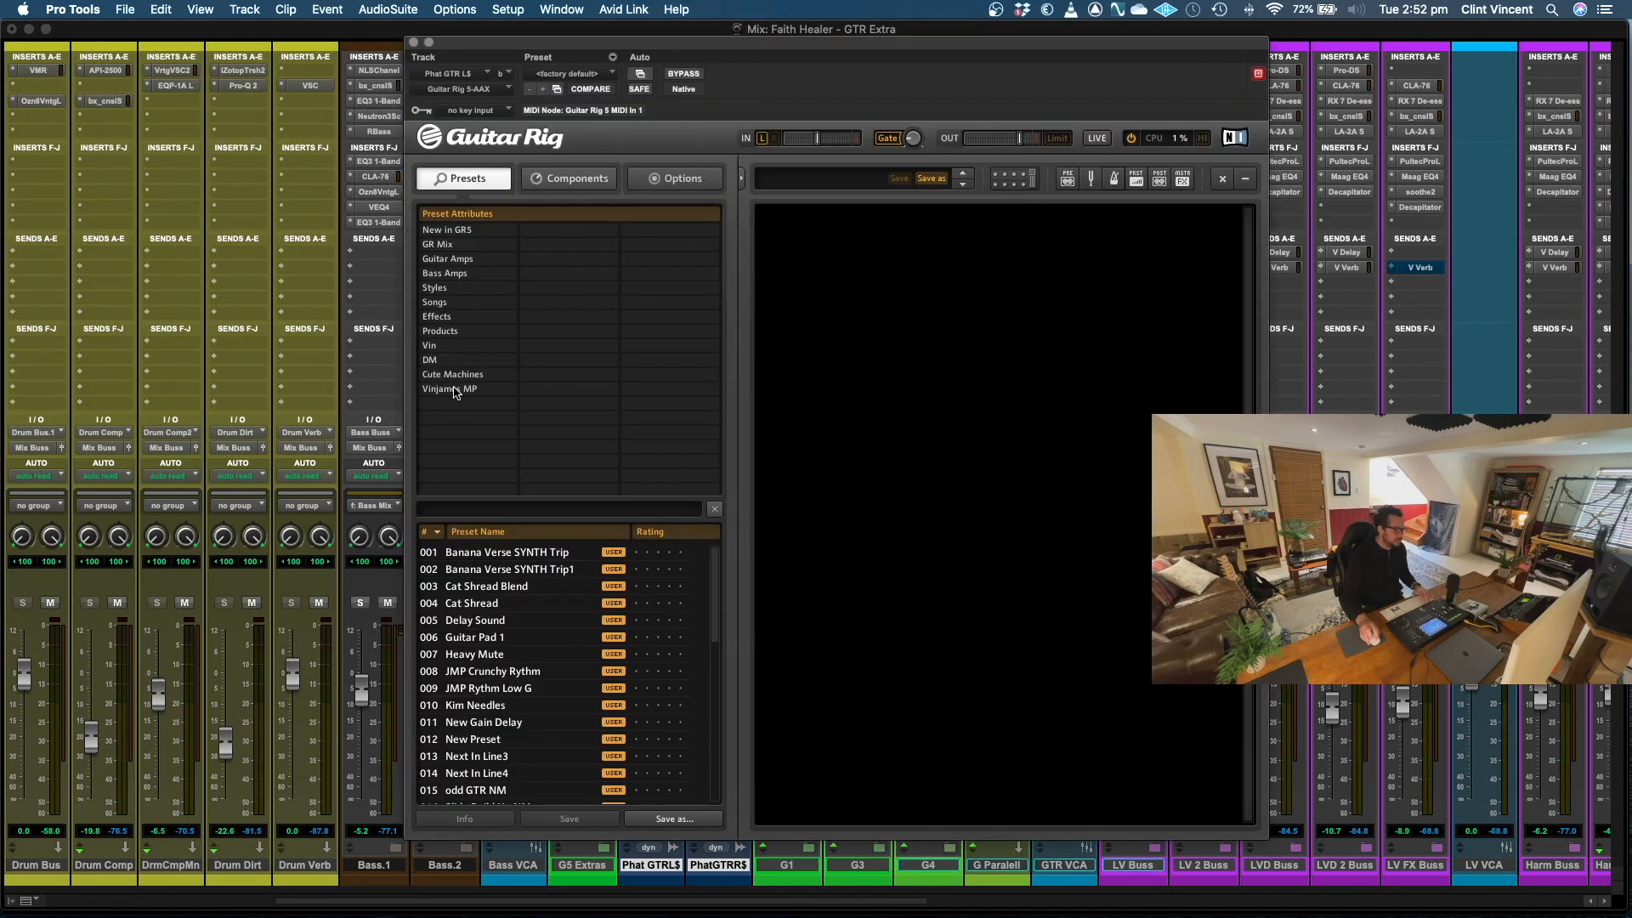
- Load the Hoggie Lonesome preset from Vinjames MP in Guitar Rig and copy the plug-in to Phat GTR R$
click(456, 390)
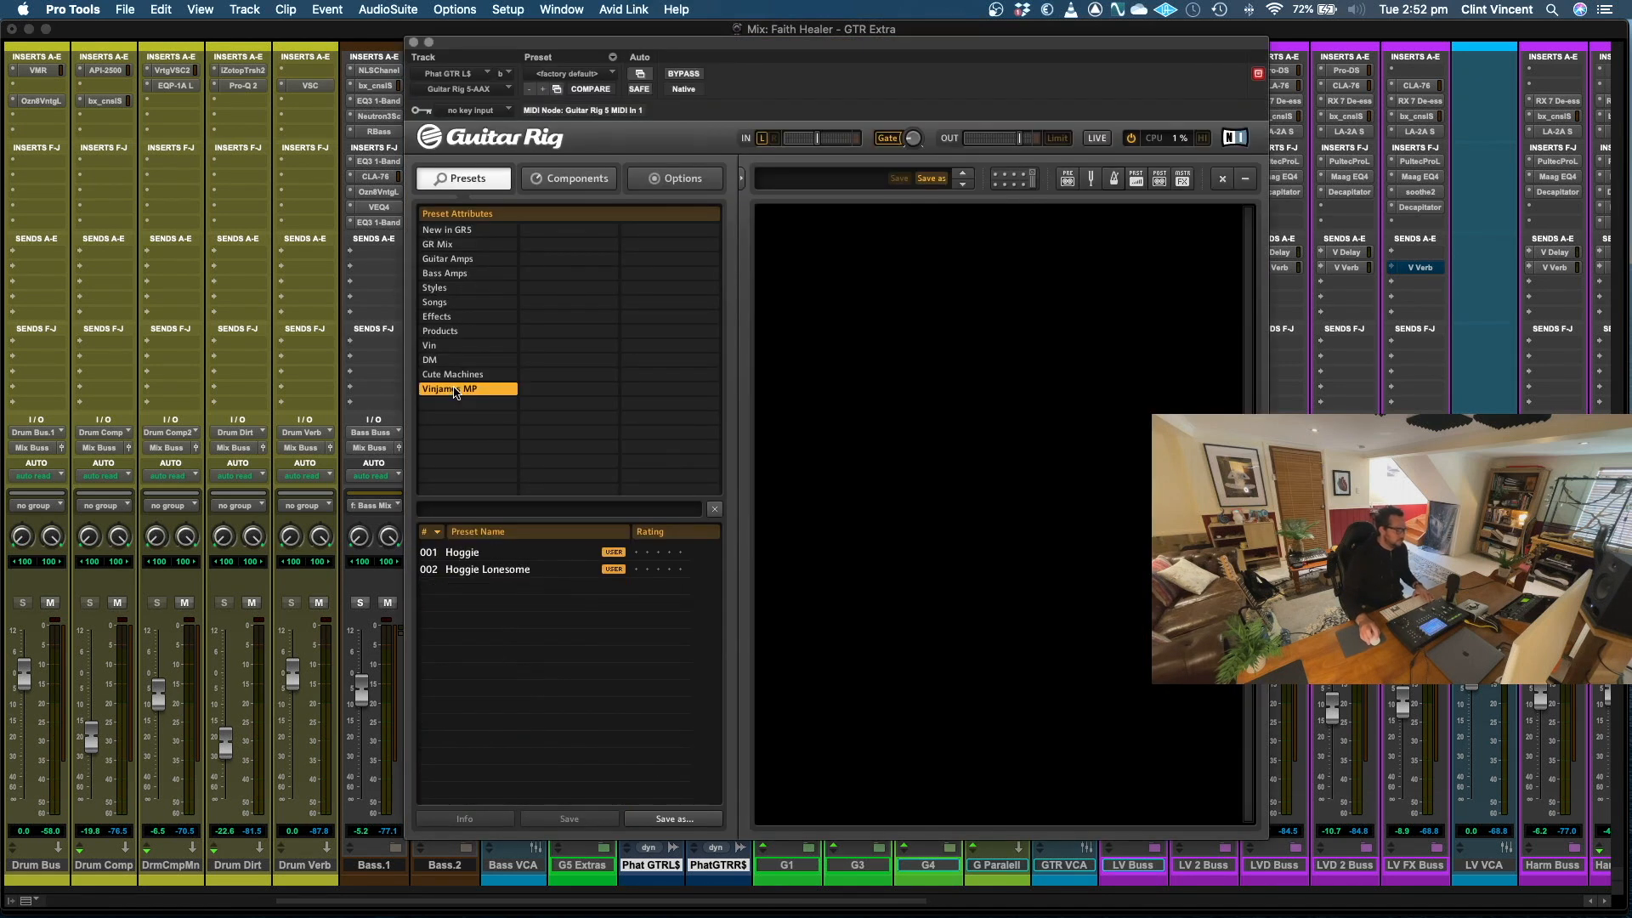
click(485, 570)
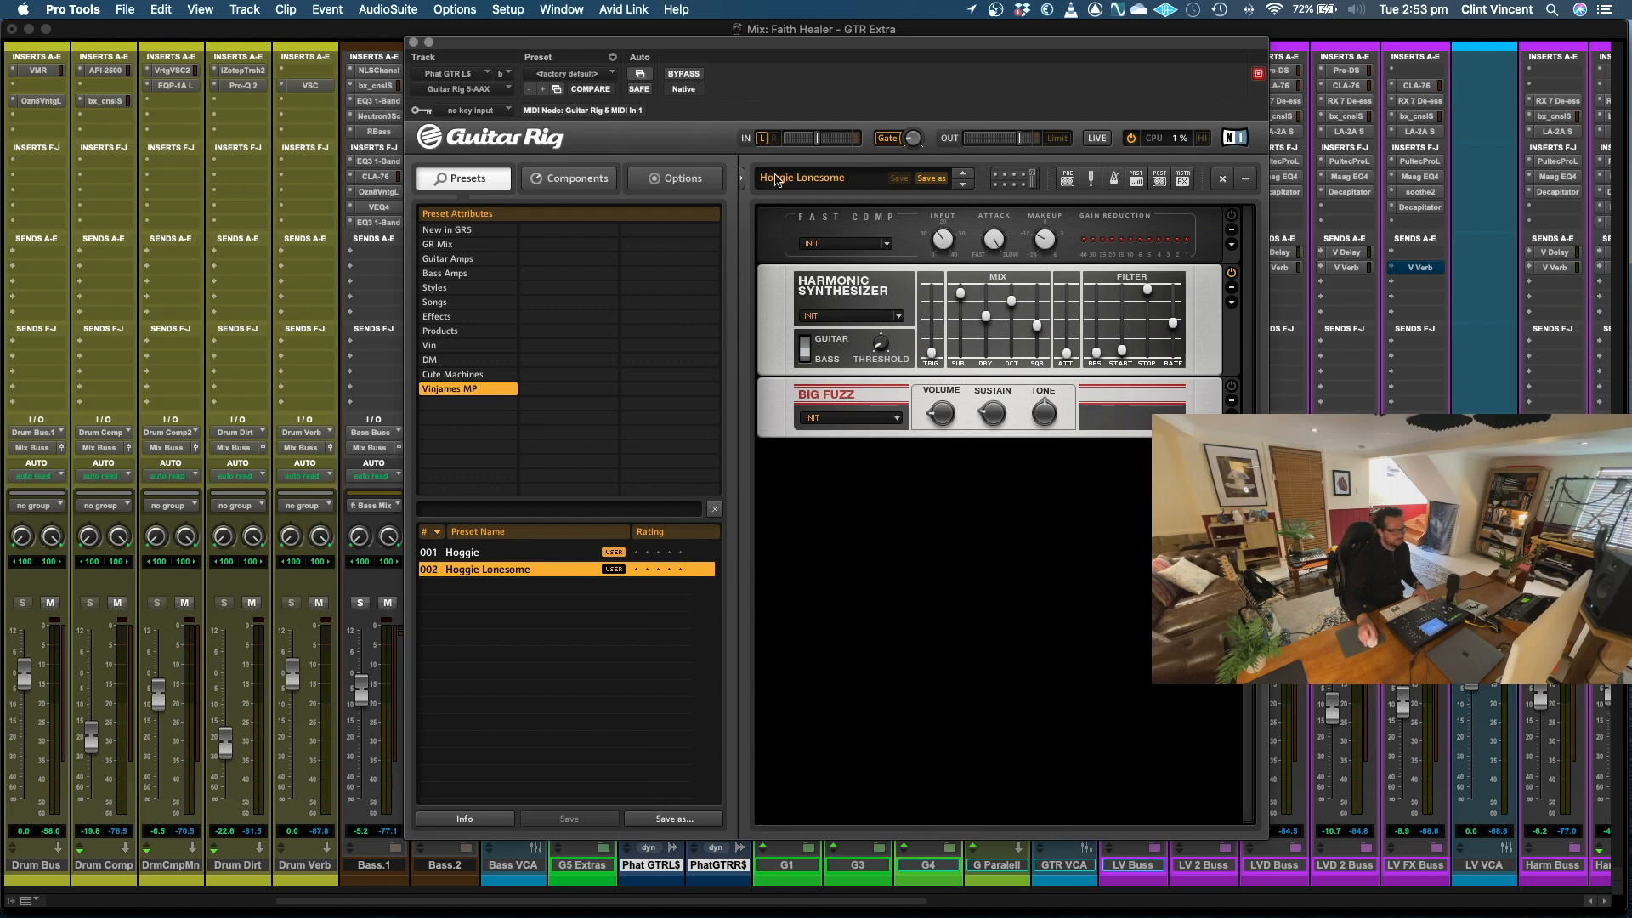
click(413, 42)
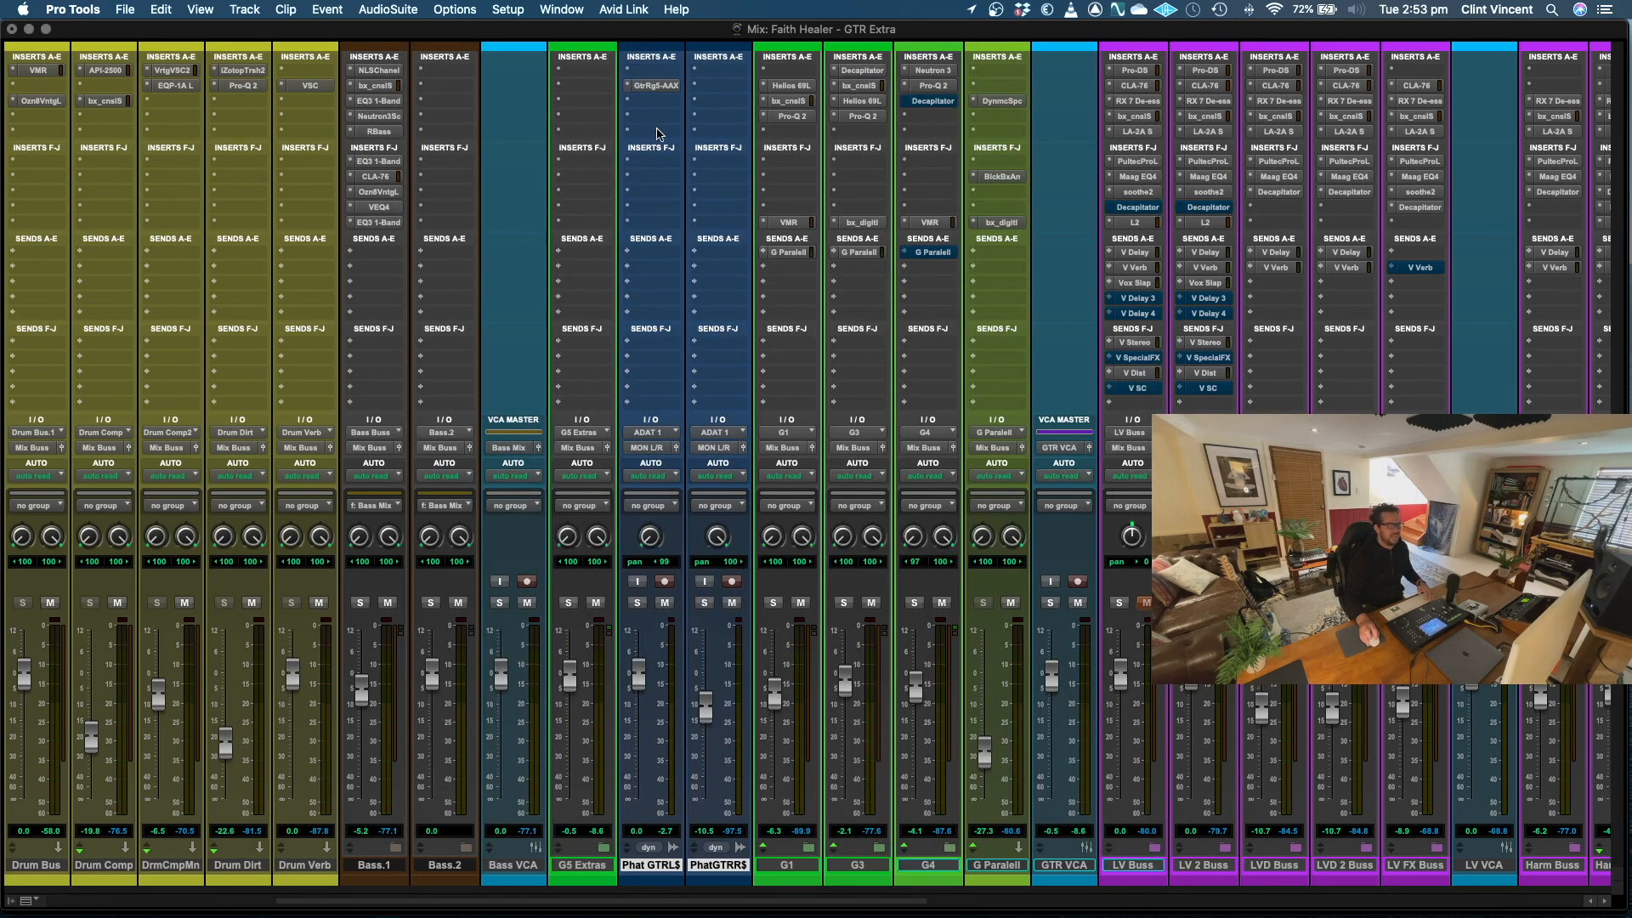
drag(657, 85, 723, 85)
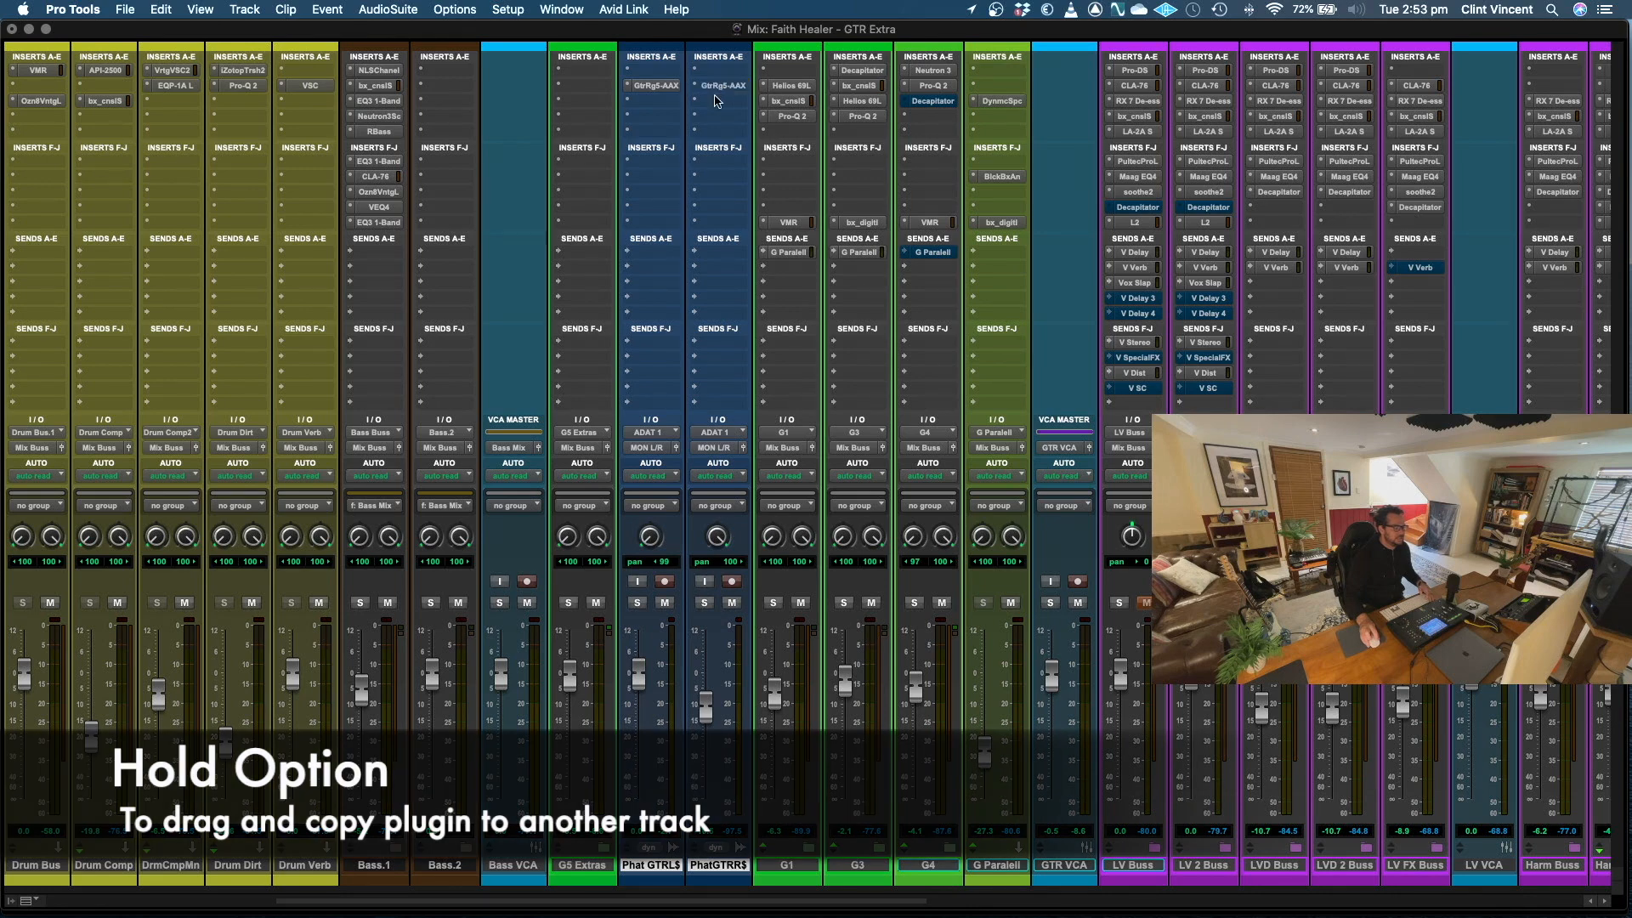
- Insert the mono Fortin Nameless Suite after Guitar Rig on Phat GTR L$ and load its user preset Vin 1
click(648, 108)
mouse_move(671, 102)
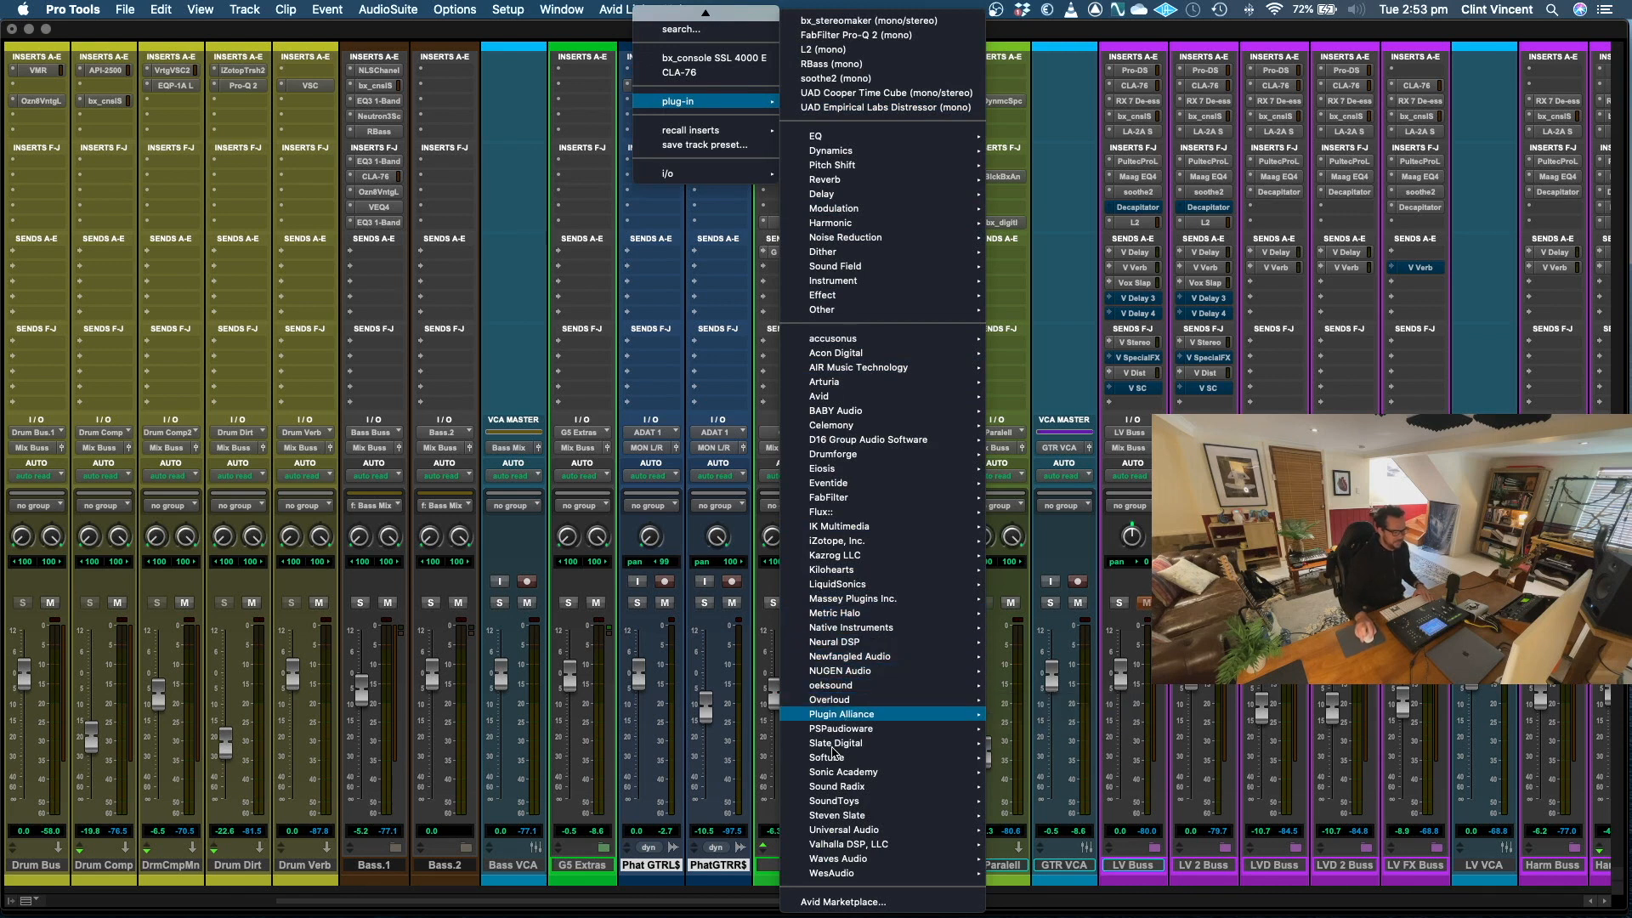
mouse_move(852, 644)
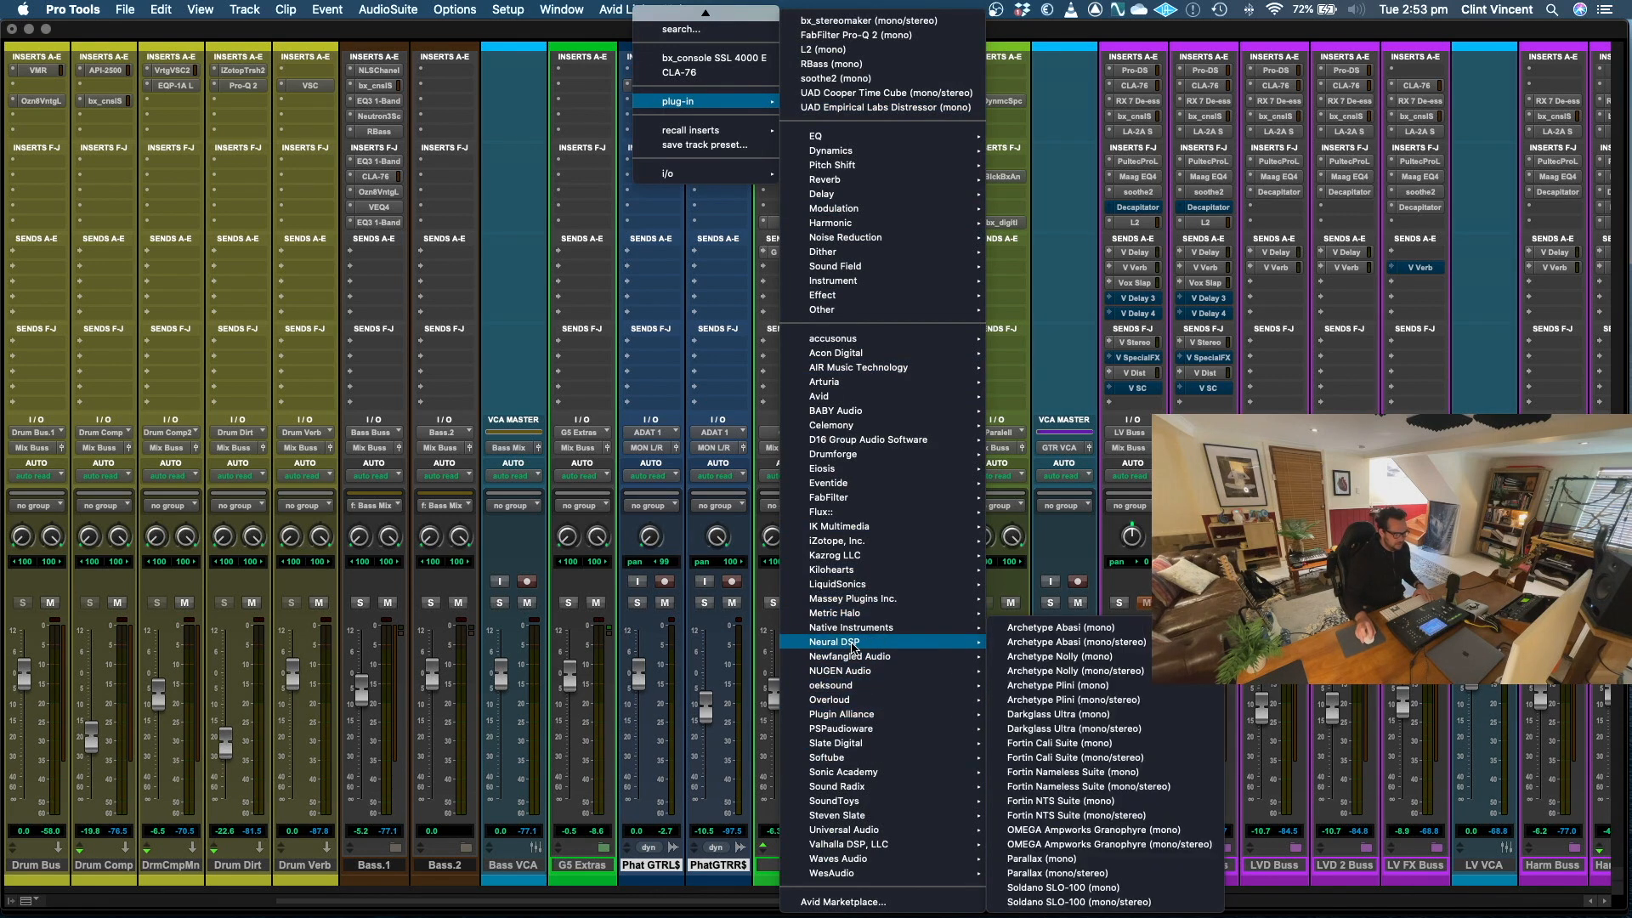
click(1067, 772)
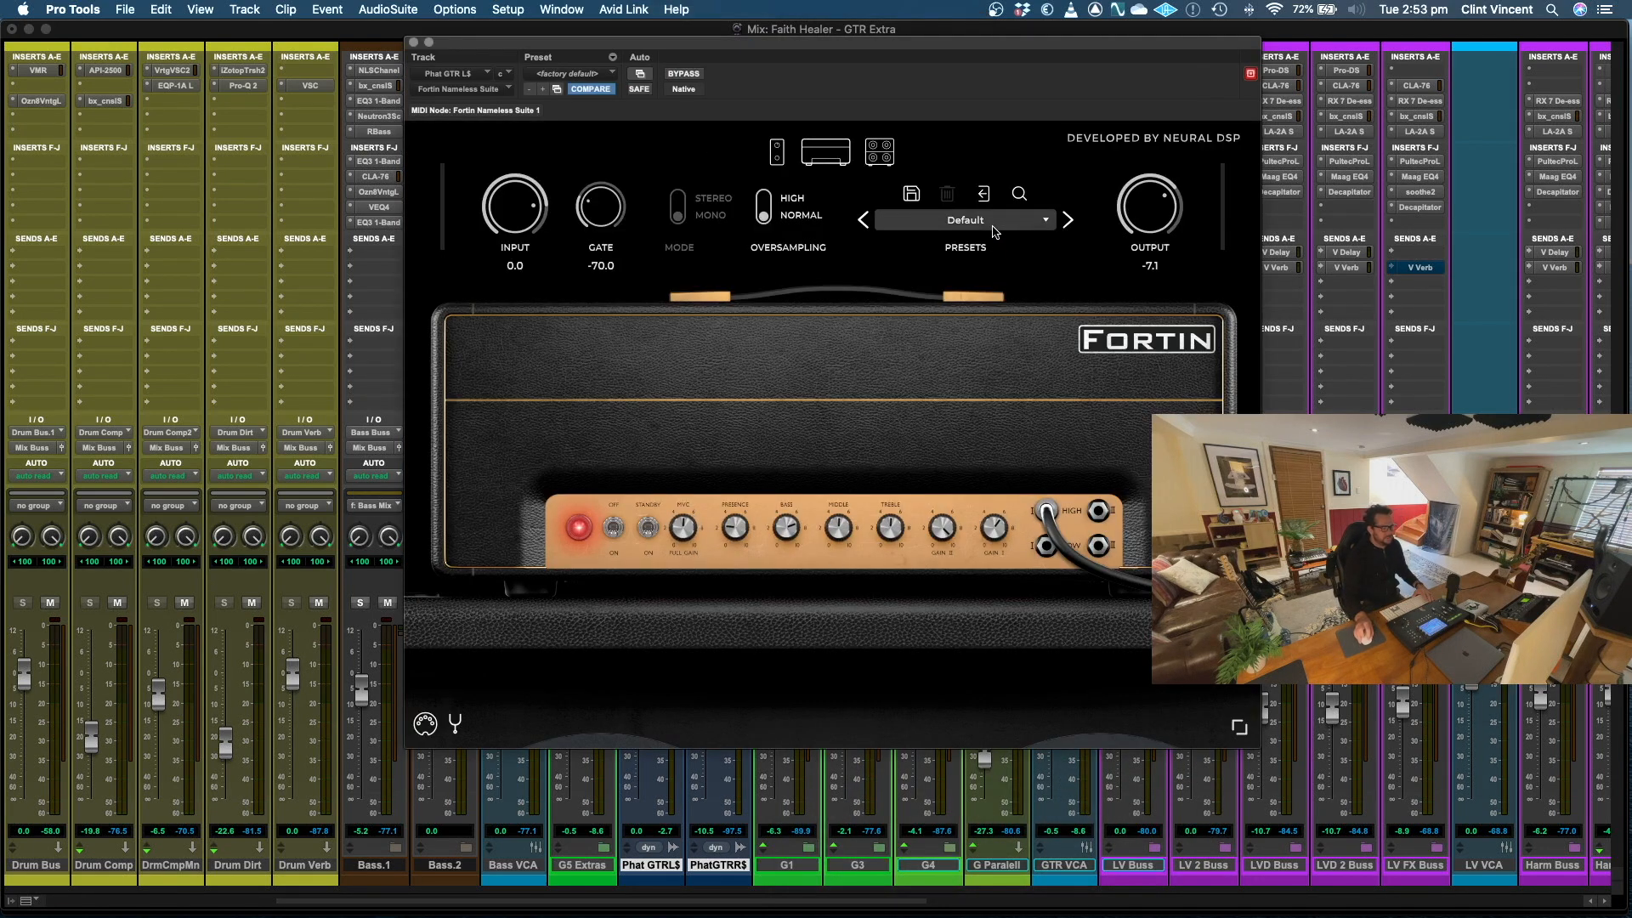
click(1003, 223)
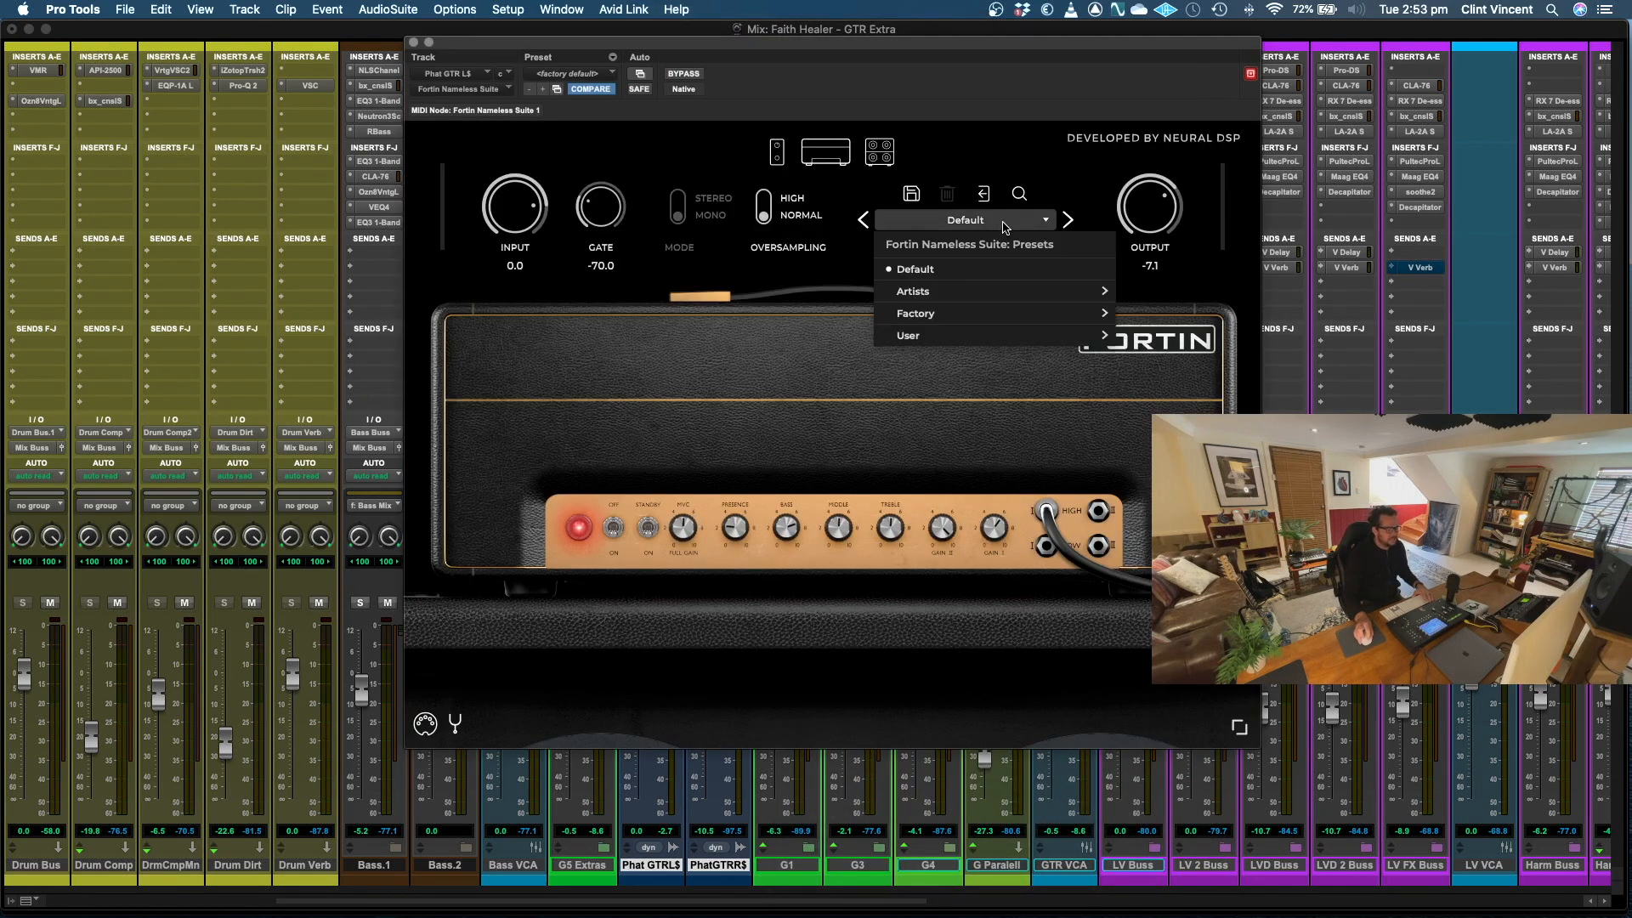
mouse_move(1062, 335)
click(1173, 343)
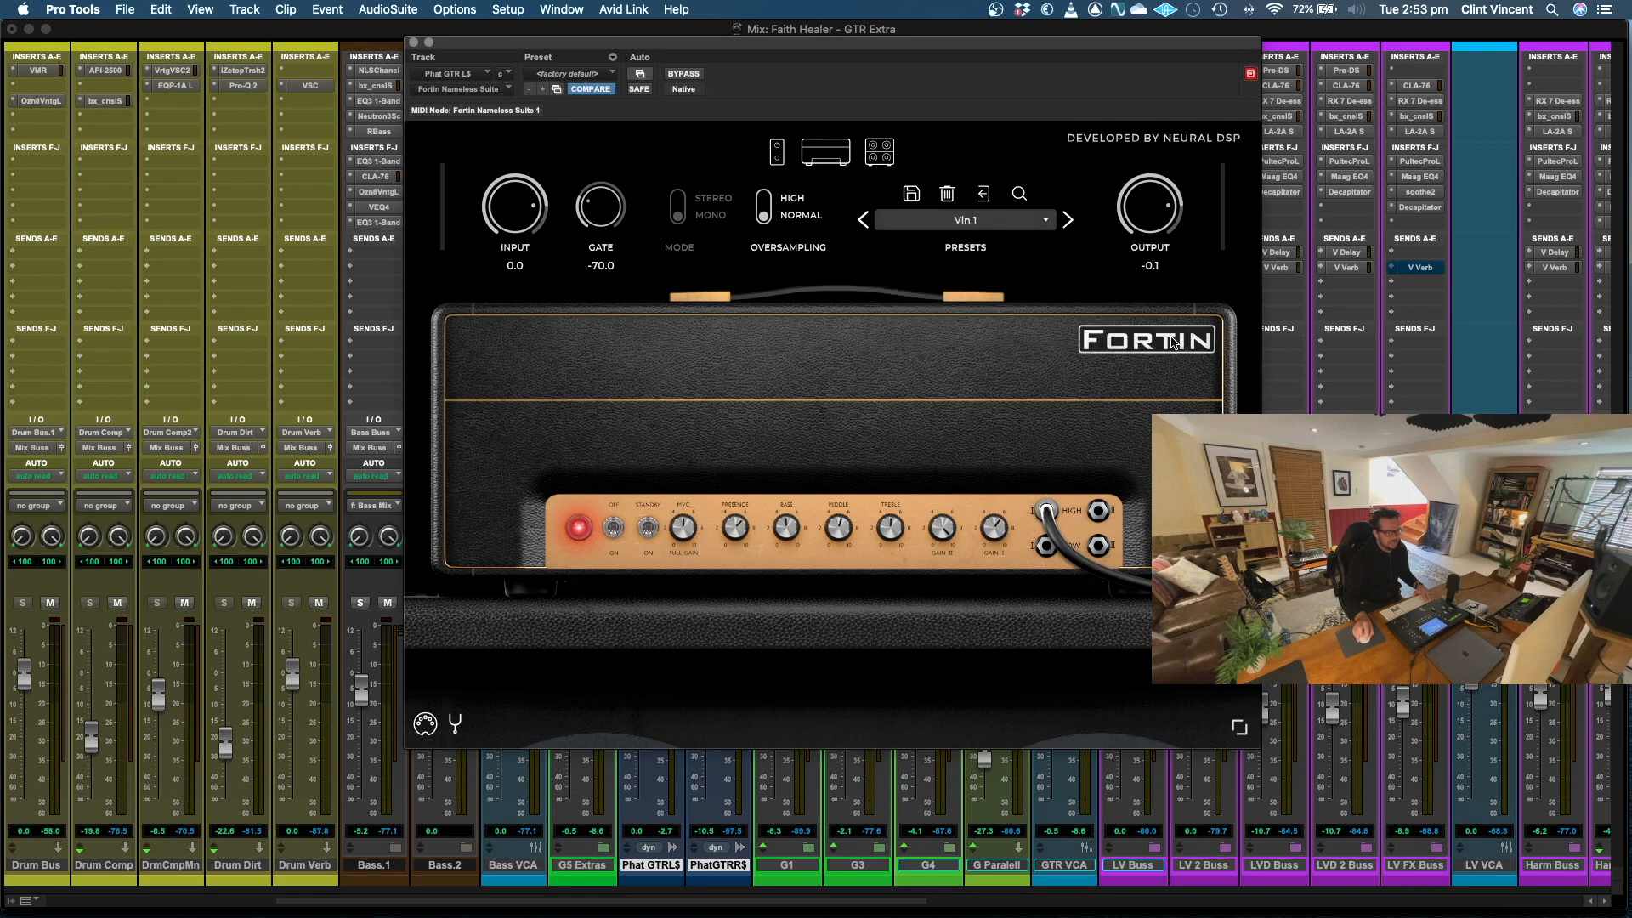
click(414, 42)
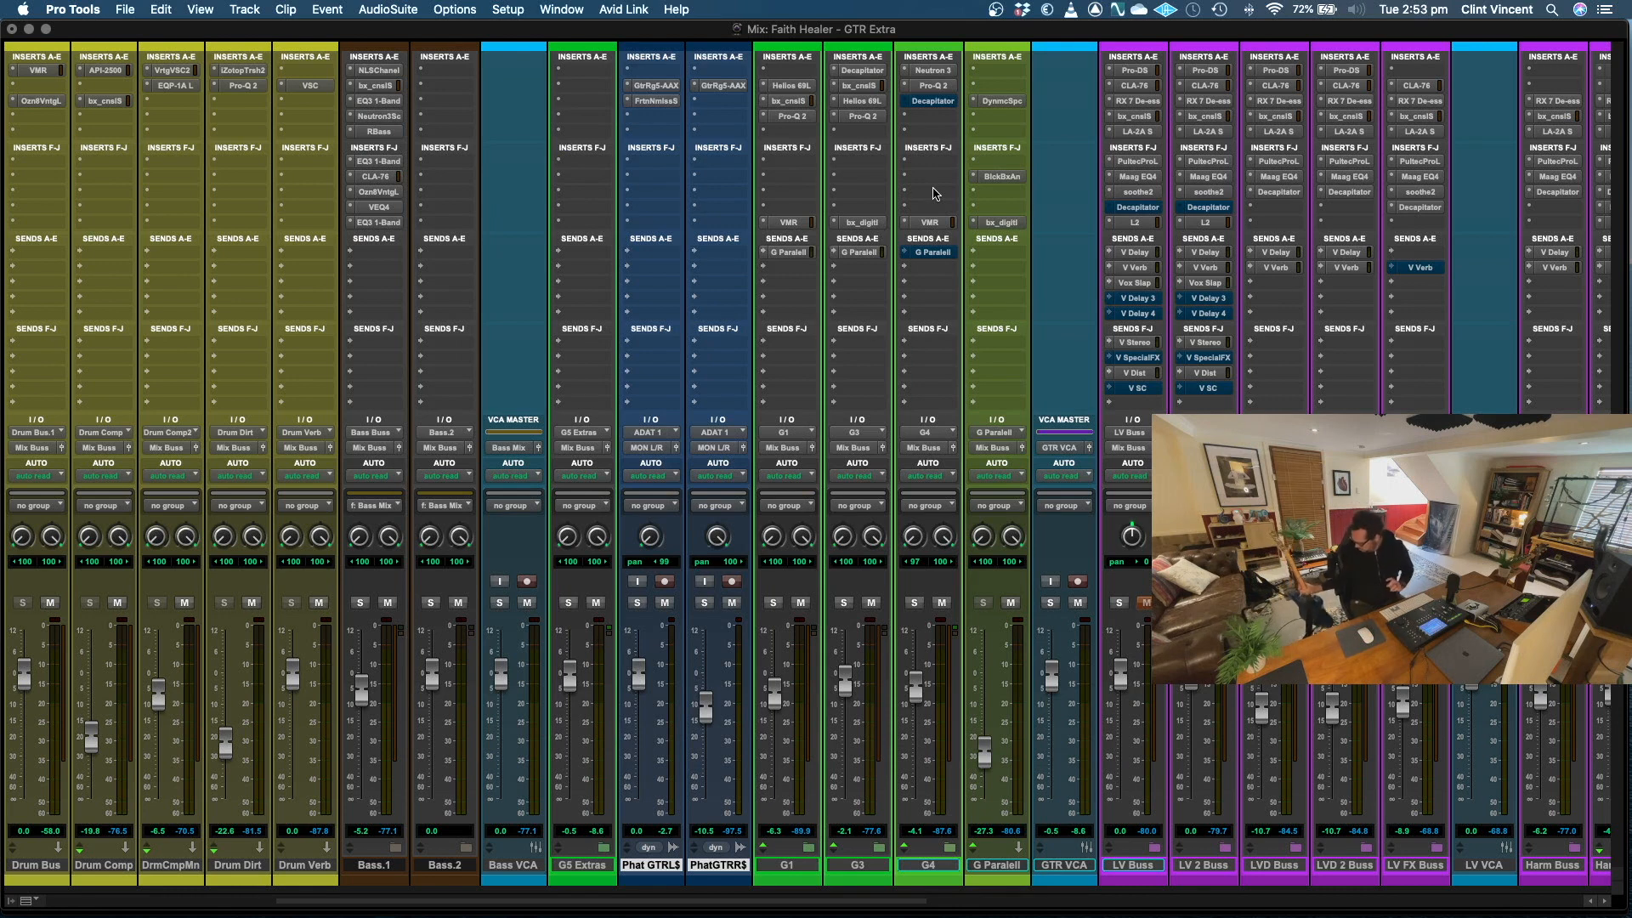
- Record-enable Phat GTR L$ with its volume lowered to -10.7 dB and copy its Fortin Nameless plug-in to Phat GTR R$
drag(638, 676, 639, 716)
click(665, 582)
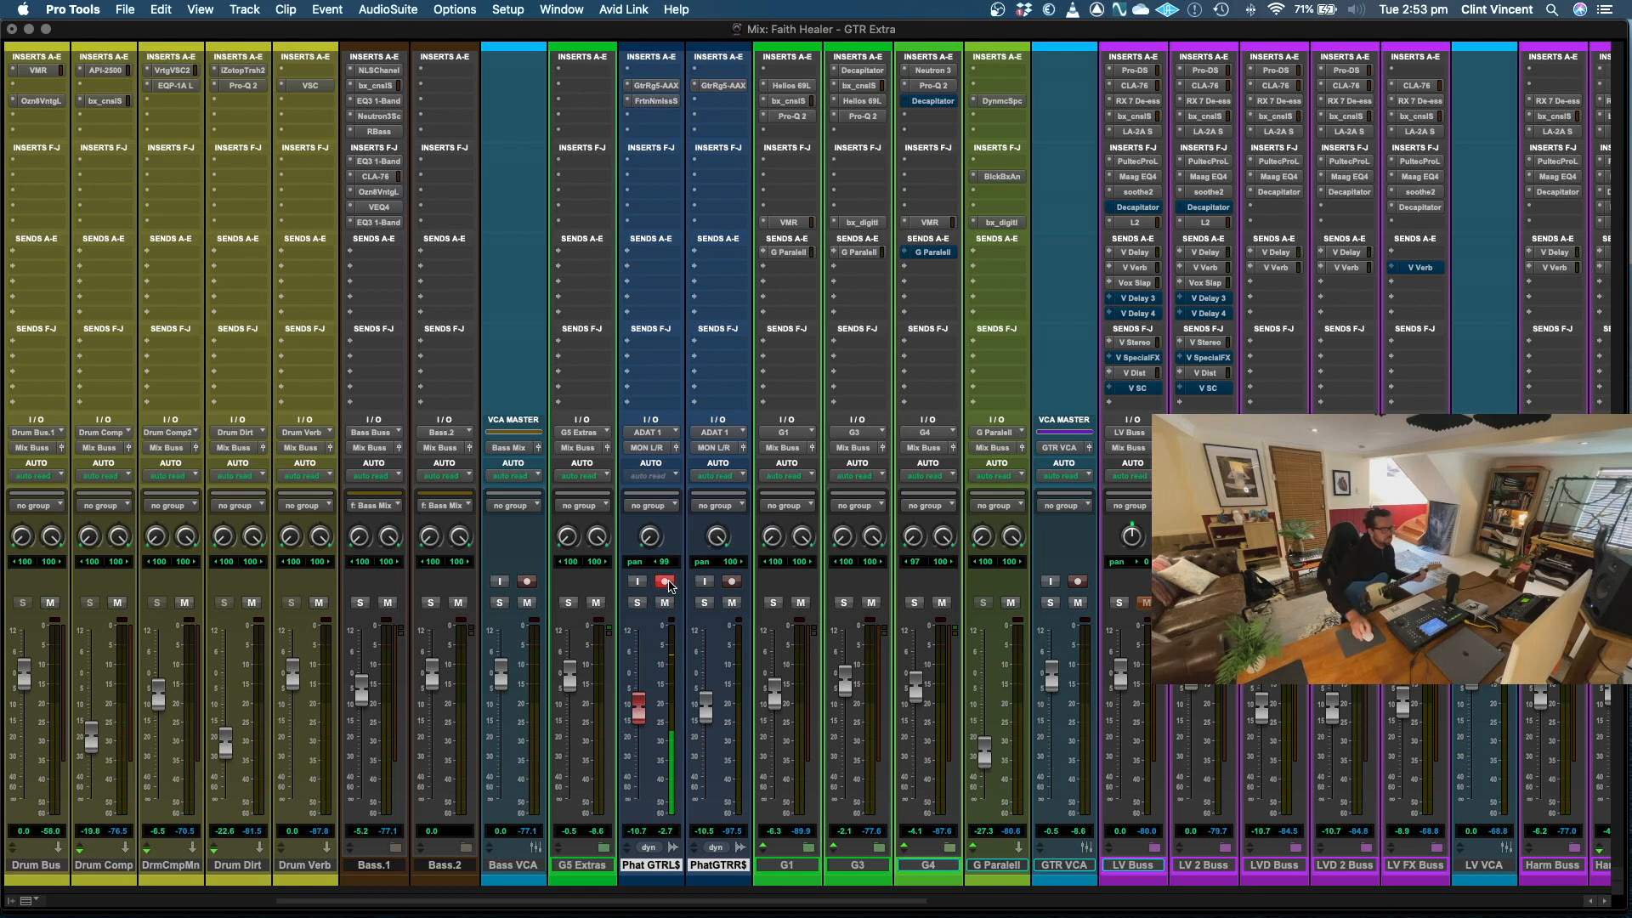
drag(734, 109, 735, 109)
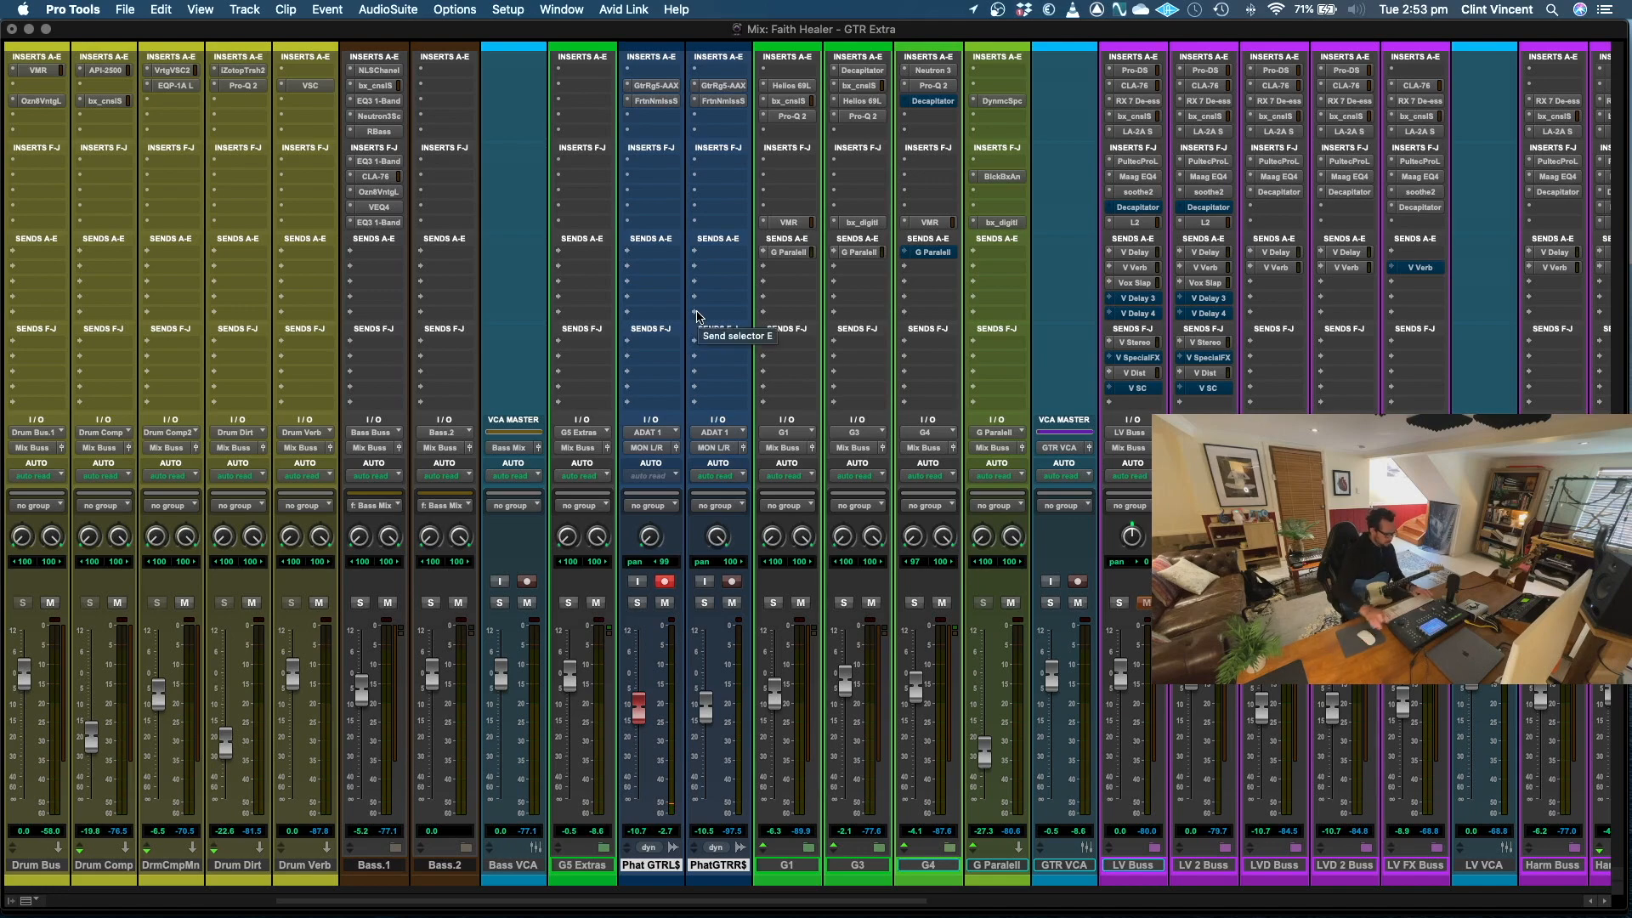
- Record a guitar take on Phat GTR L$ in the Edit window, starting at the C3 marker at bar 61
key(super+equal)
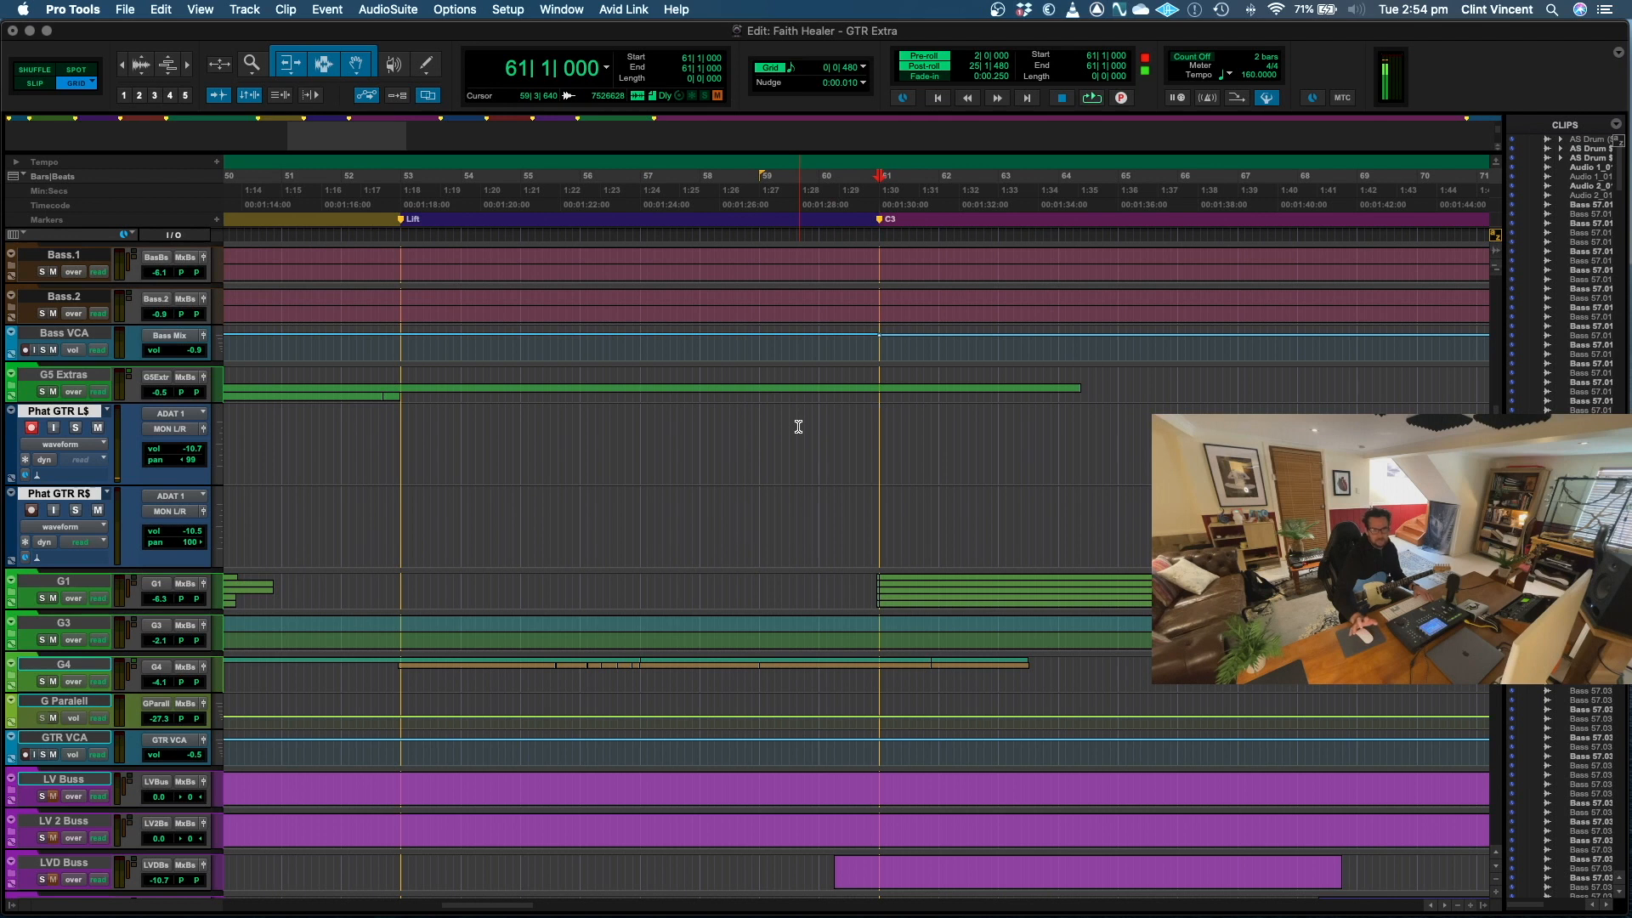
key(space)
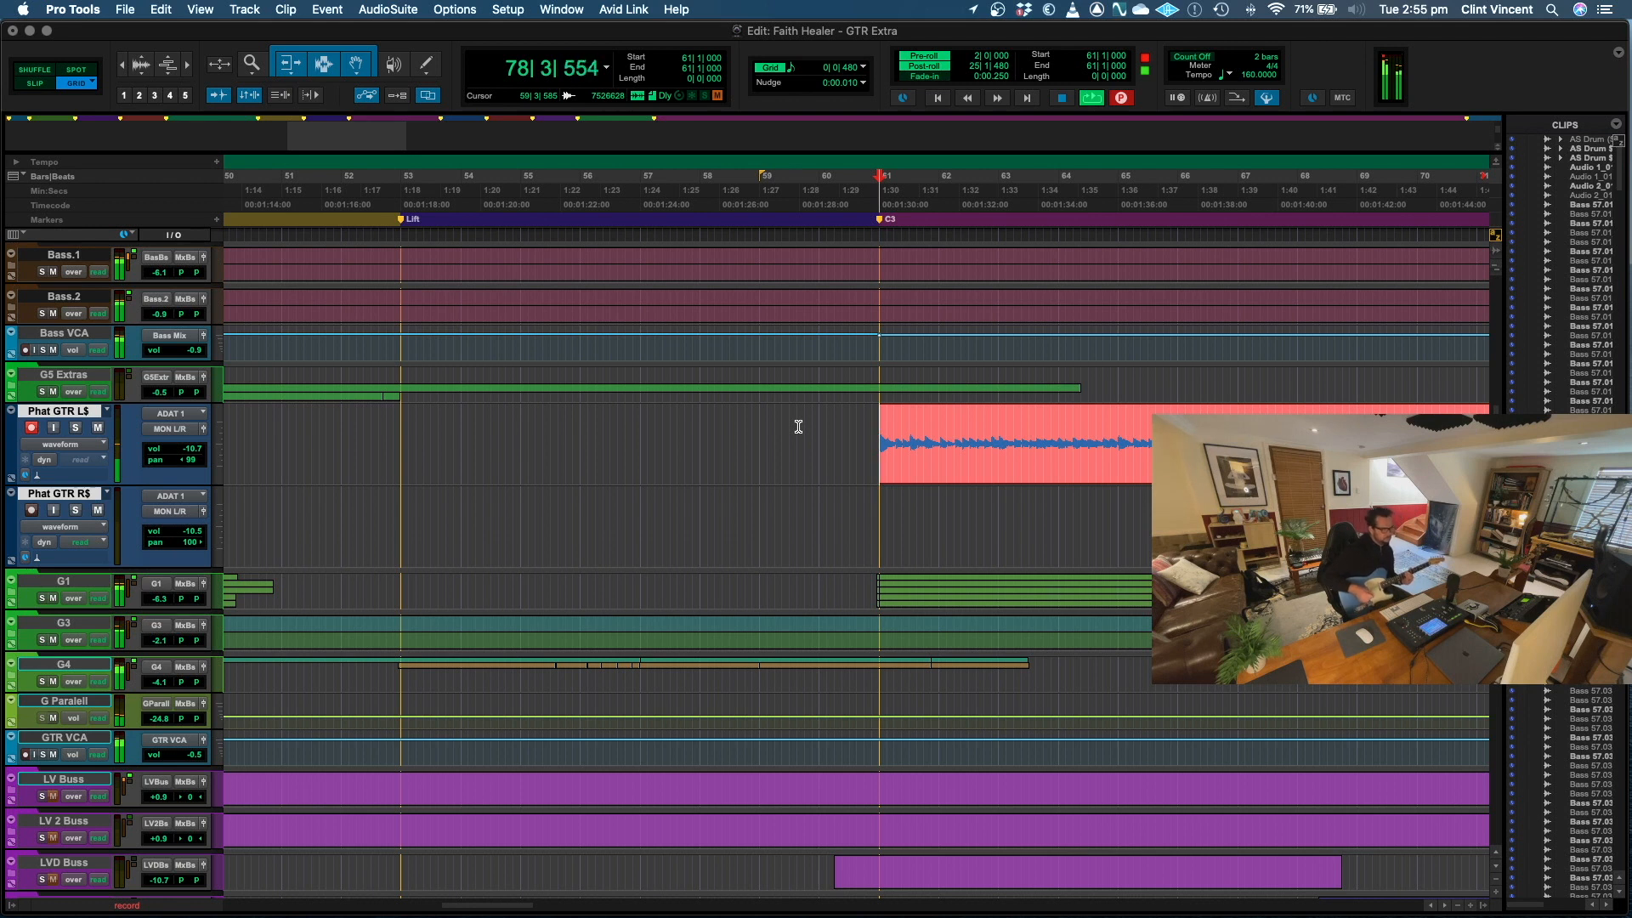
key(space)
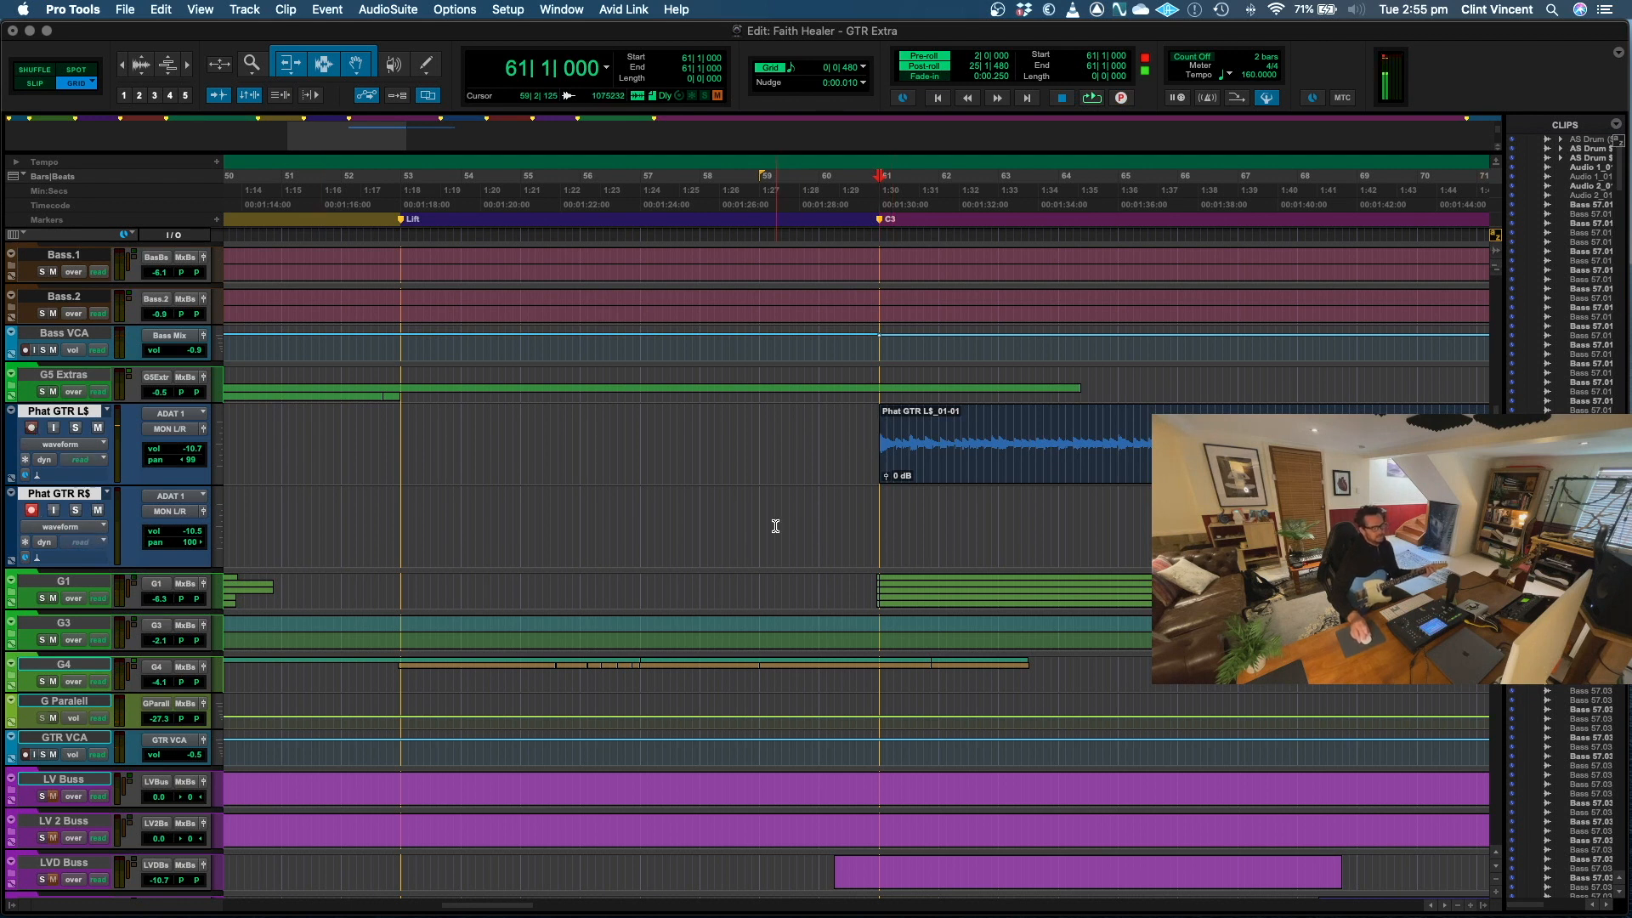
- Record the doubling guitar take on Phat GTR R$, starting at the C3 marker at bar 61
key(space)
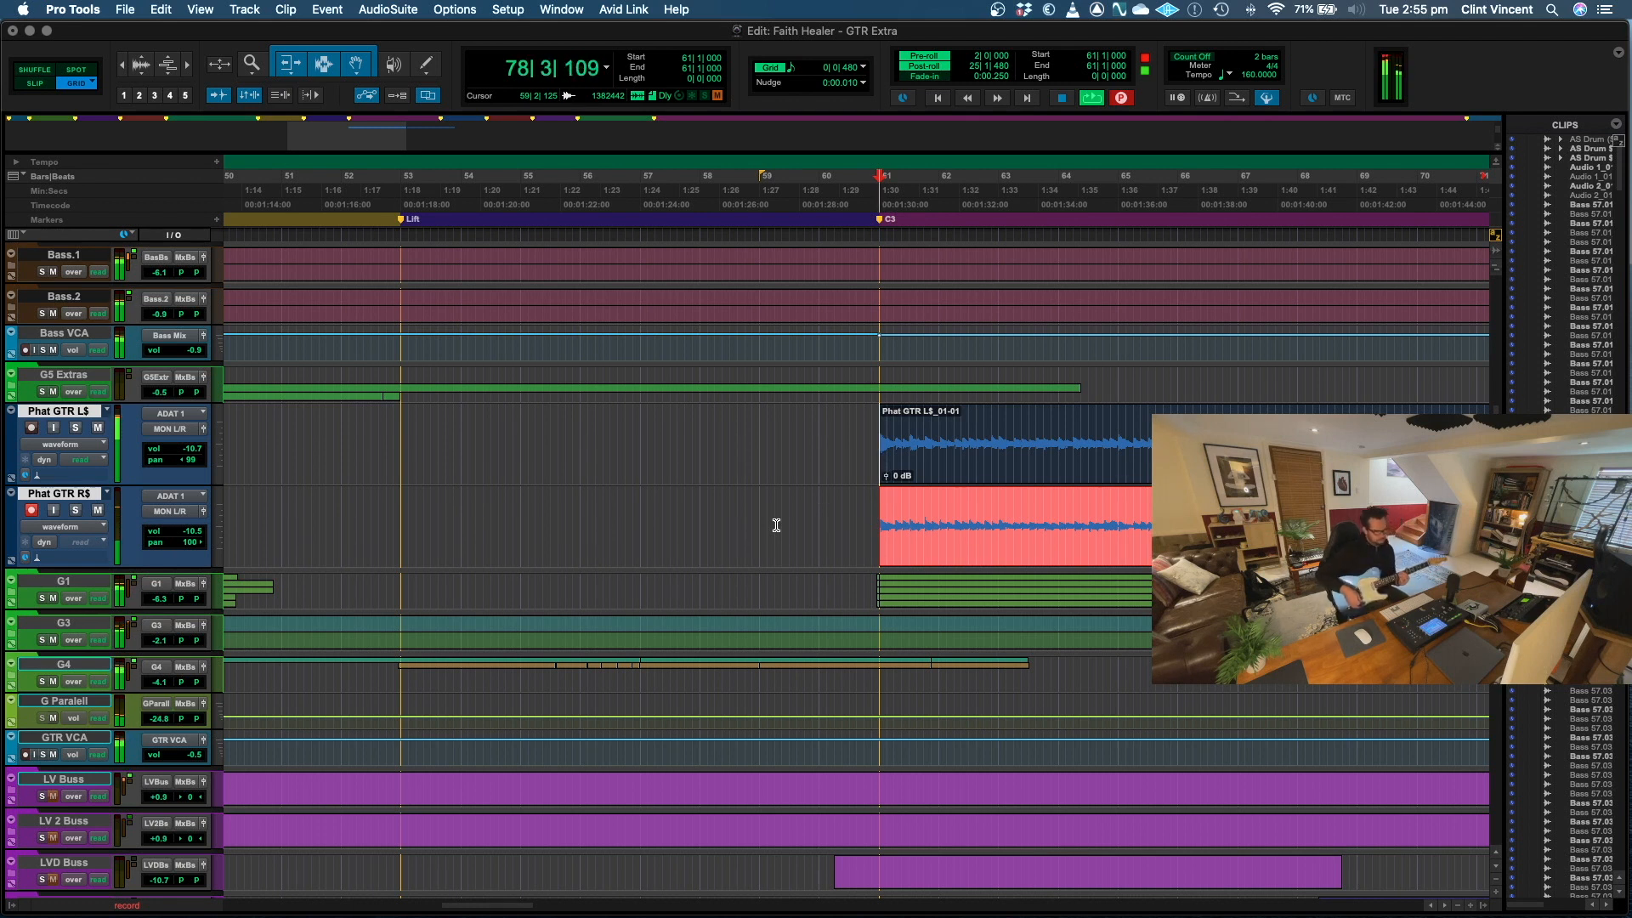
key(space)
- Extend the starts of both Phat GTR clips slightly ahead of the C3 marker and fade out their ends from the Bridge marker
drag(880, 447, 867, 447)
drag(881, 515, 864, 517)
scroll(1056, 510, right, 10)
drag(1057, 510, 832, 522)
key(Delete)
key(f)
click(1042, 456)
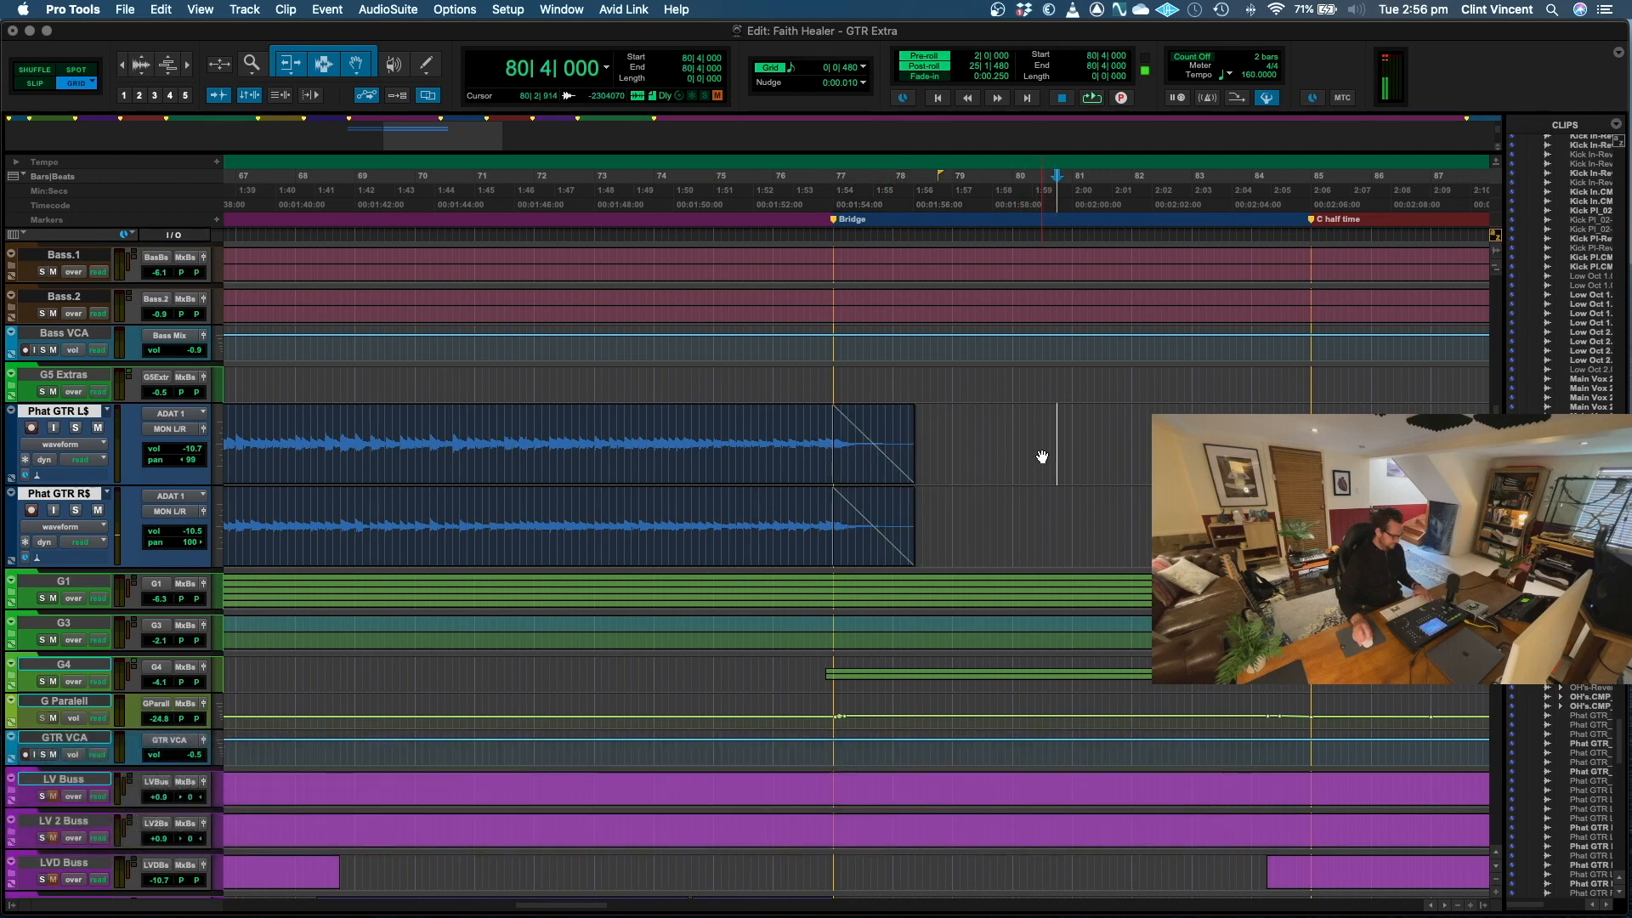
key(r)
key(r)
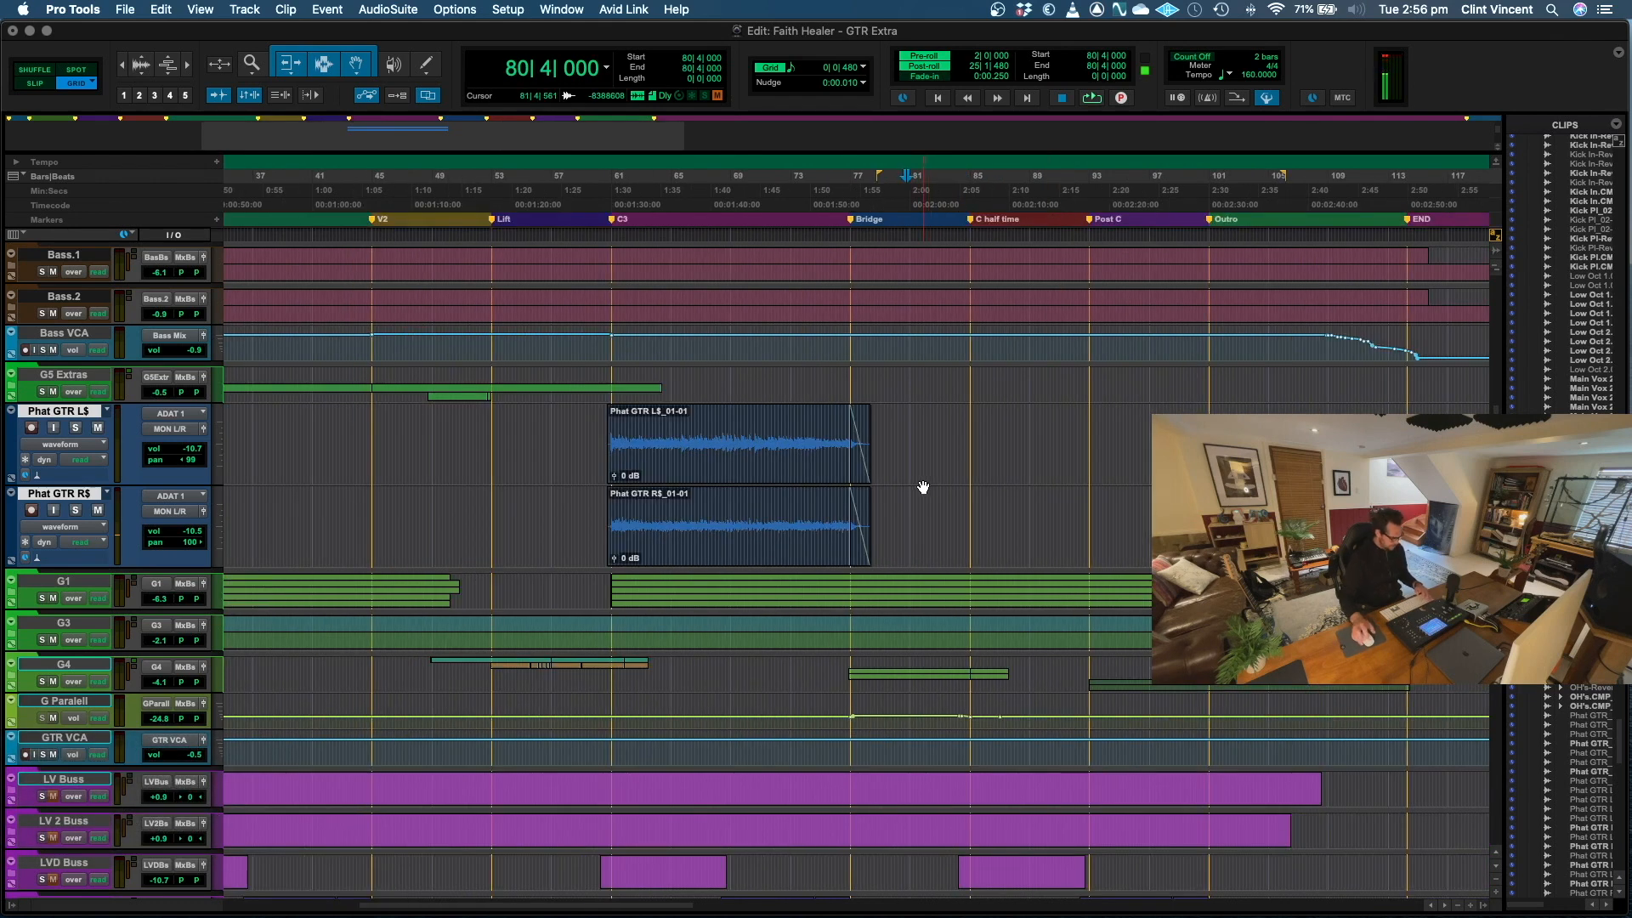
- Route Phat GTR L$ and Phat GTR R$ to the G5 Extras bus in the Mix window and move both tracks into the G5 Extras folder
key(super+equal)
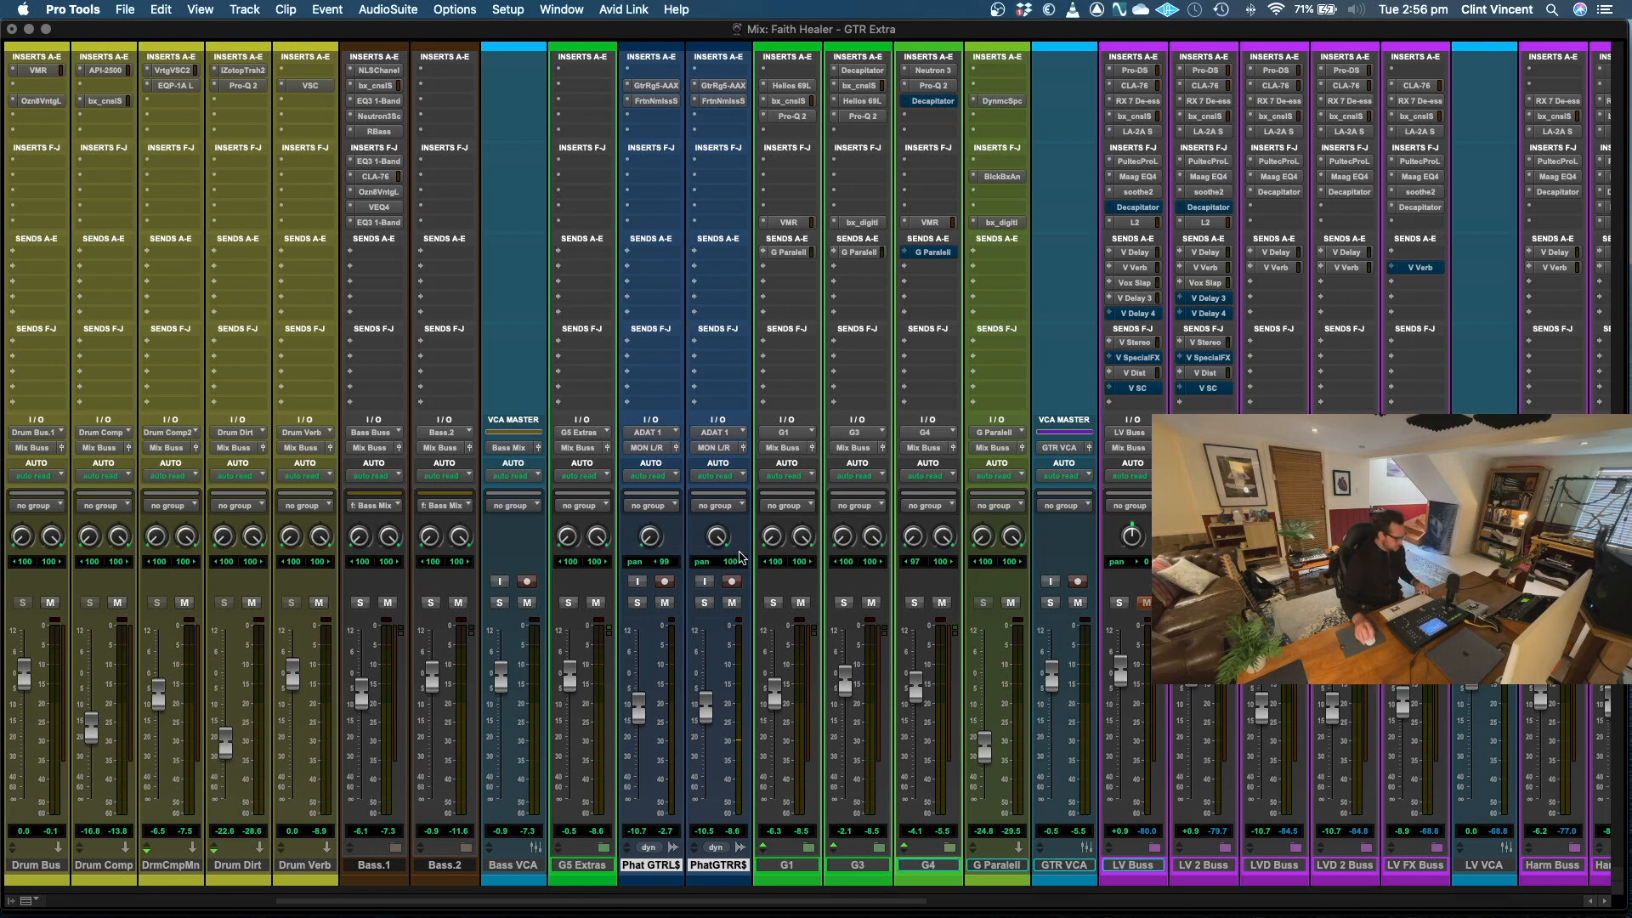
click(650, 449)
mouse_move(671, 463)
mouse_move(791, 467)
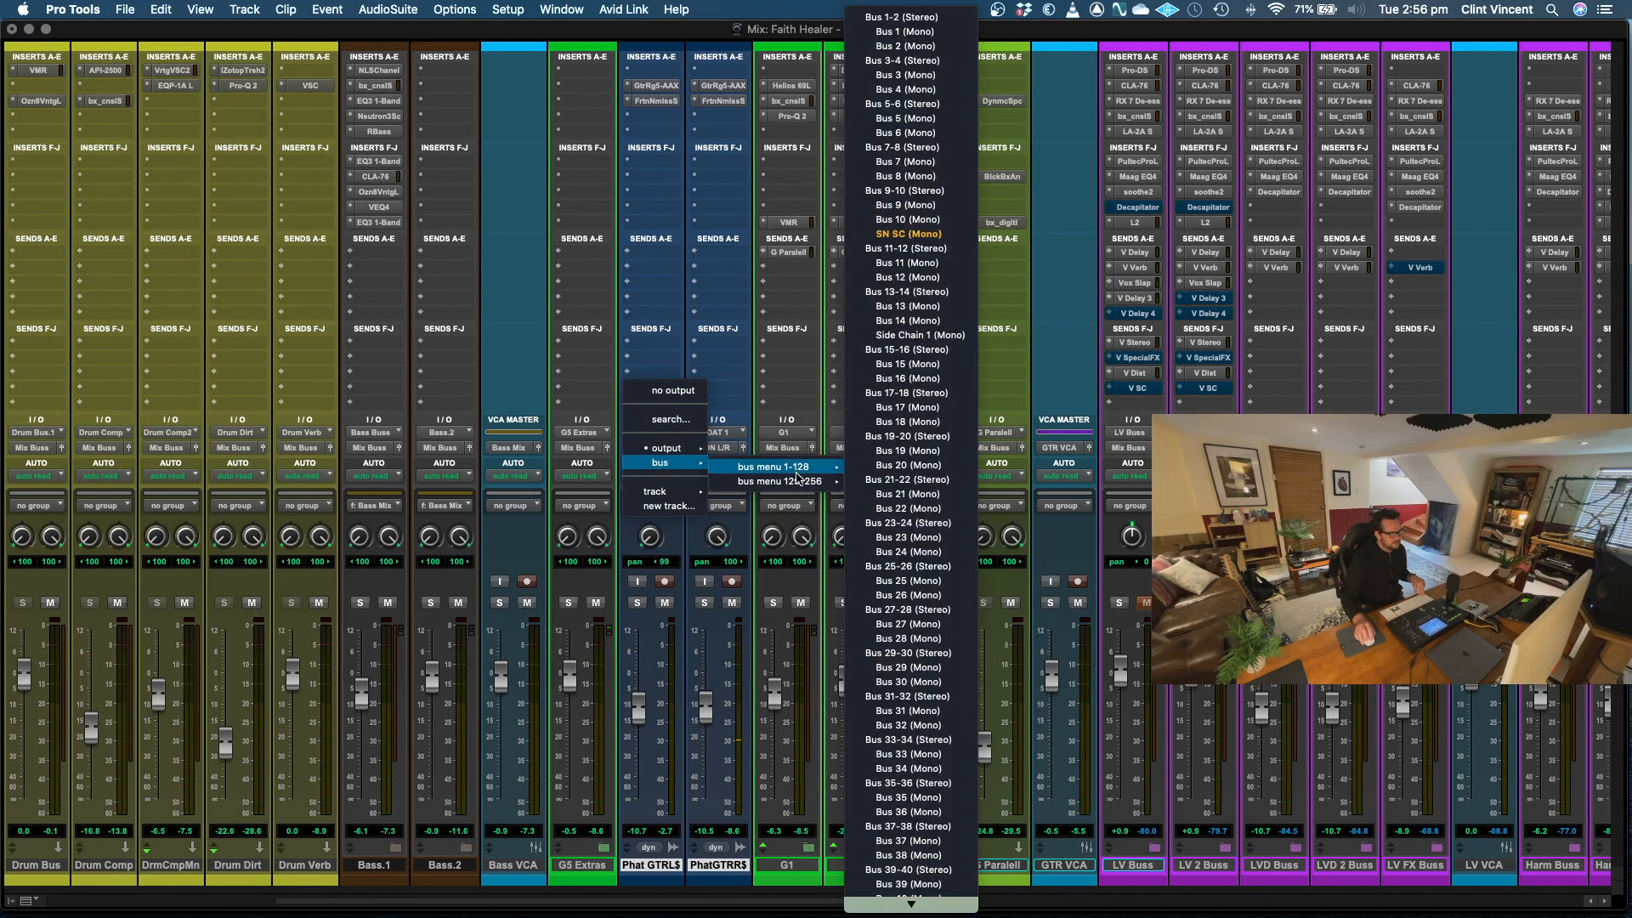
scroll(929, 646, down, 10)
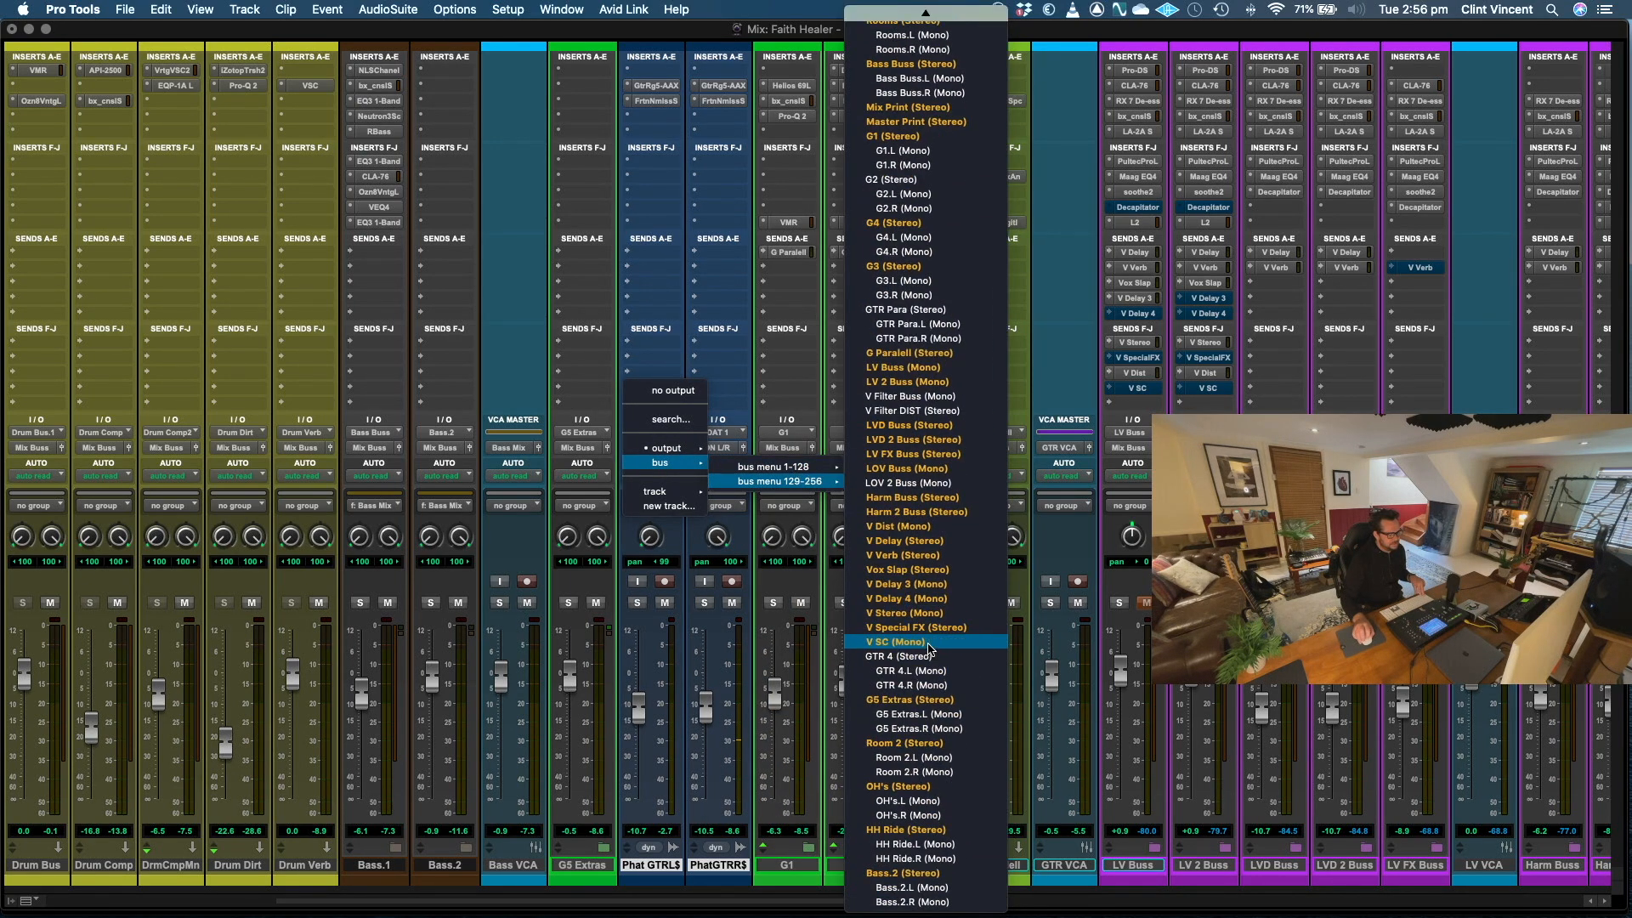
click(924, 699)
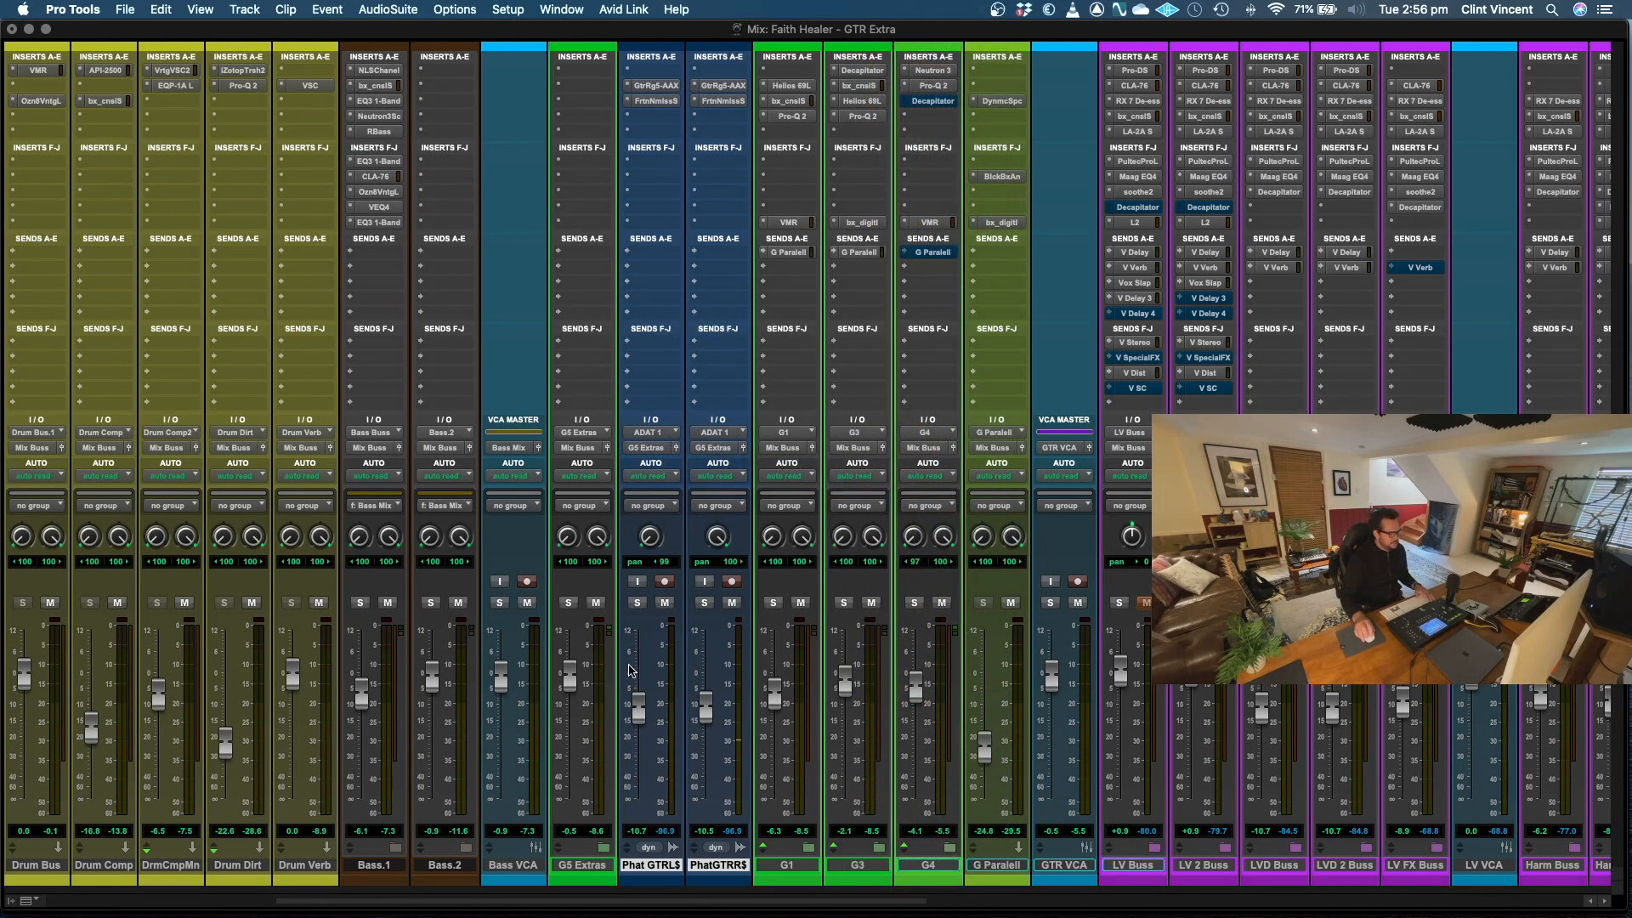
drag(644, 868, 598, 868)
drag(599, 869, 600, 869)
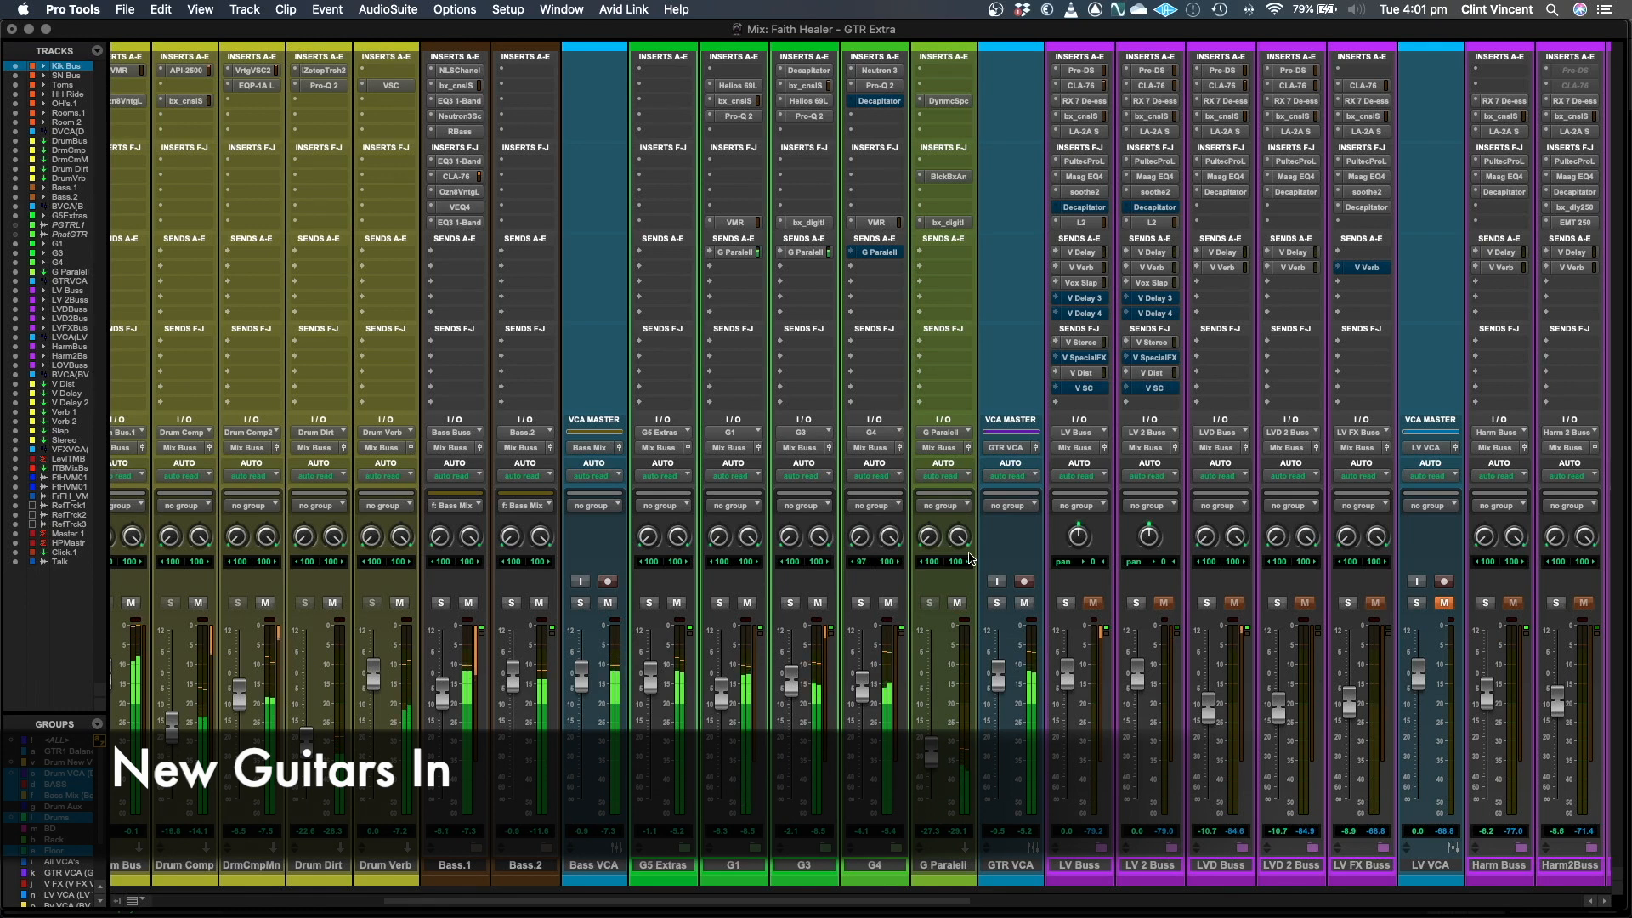
- Compare the playing mix with and without the new guitars by muting and unmuting G5 Extras
click(676, 603)
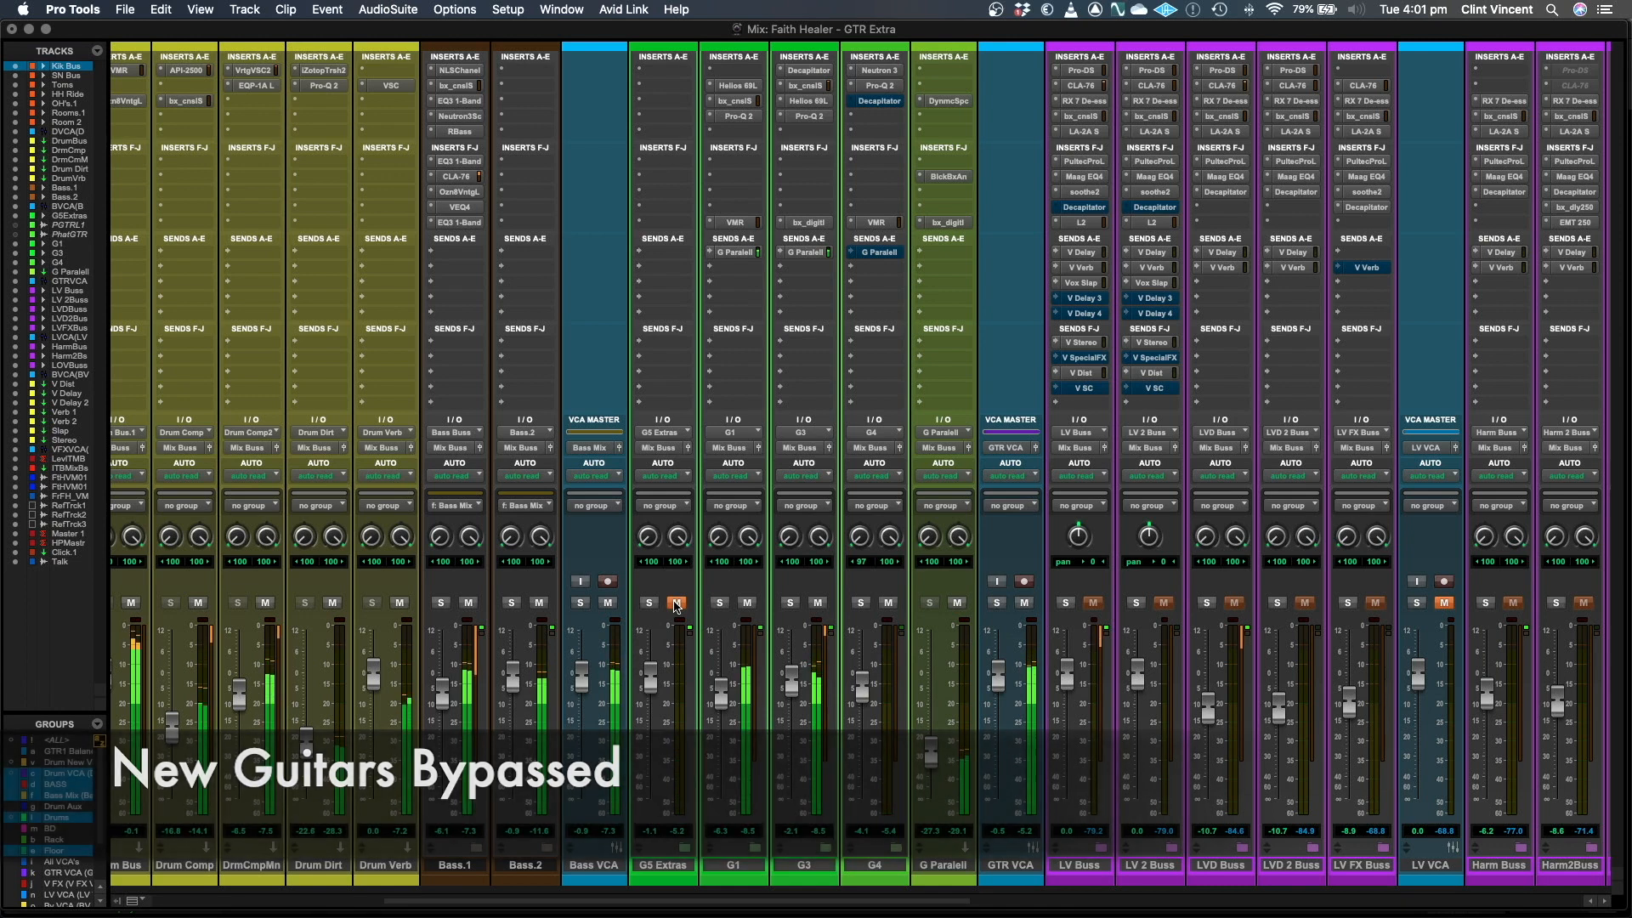
click(676, 603)
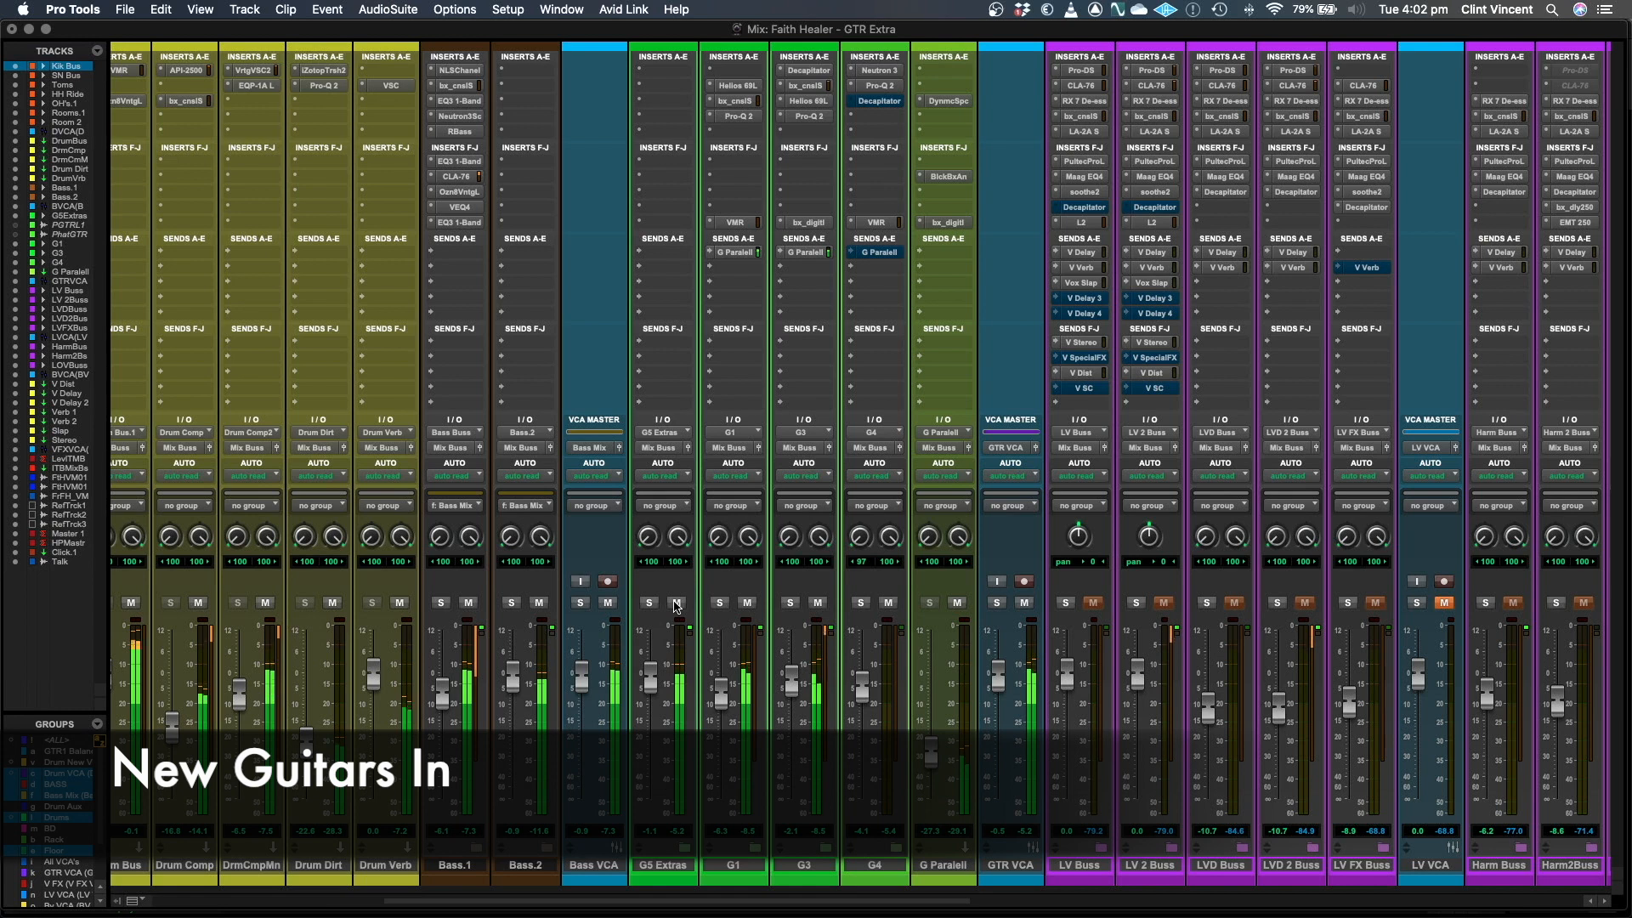
click(677, 603)
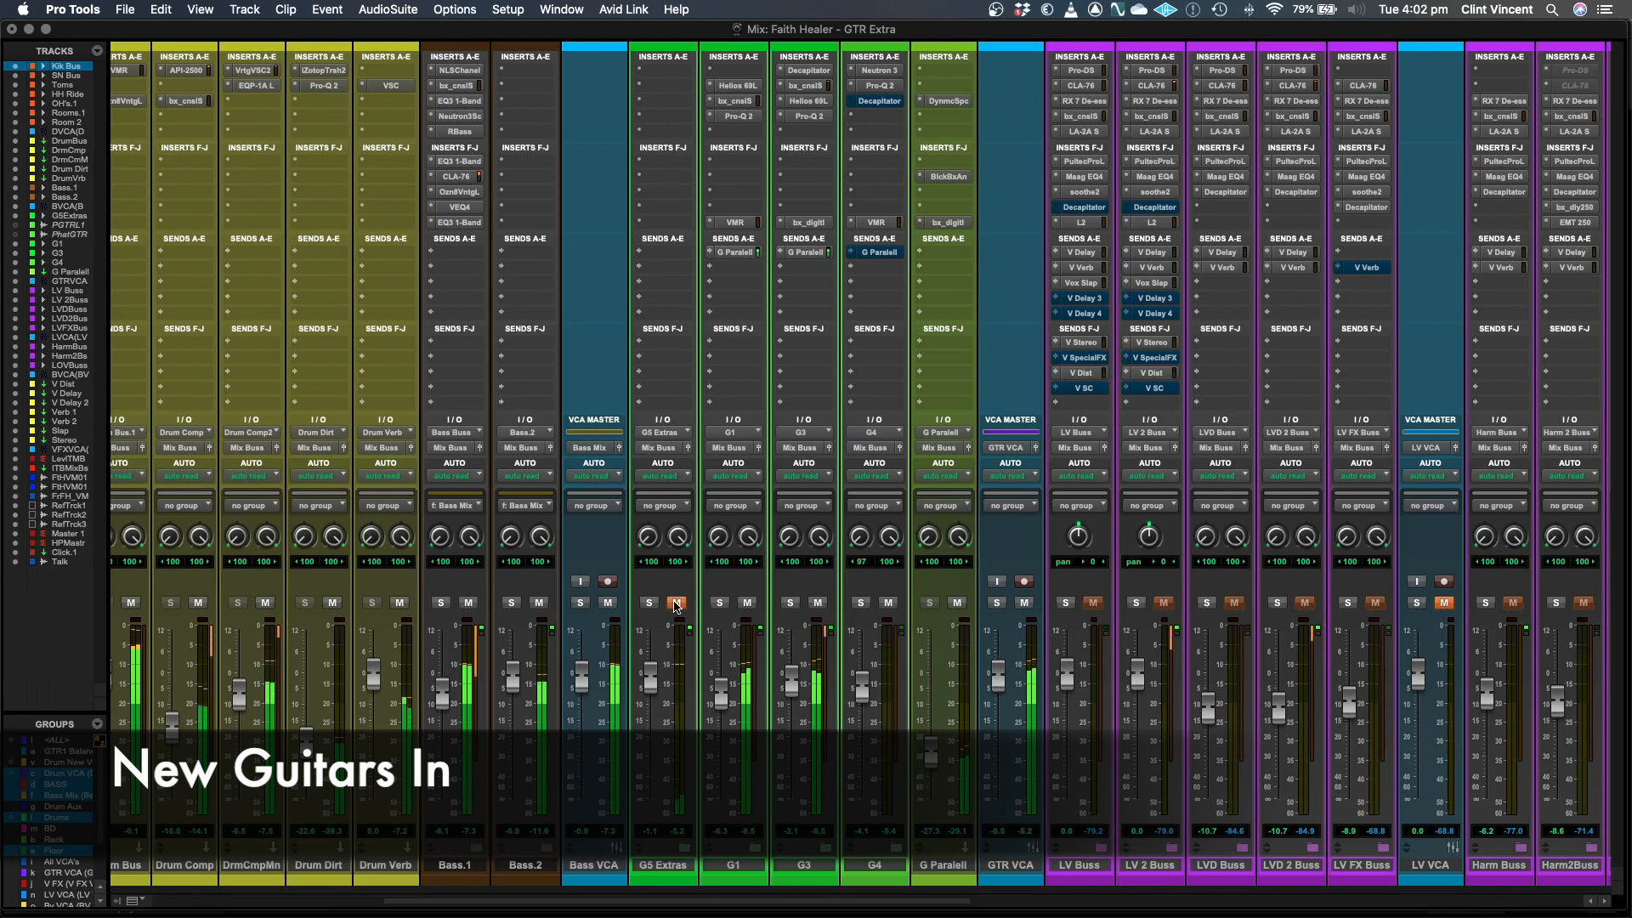
click(677, 603)
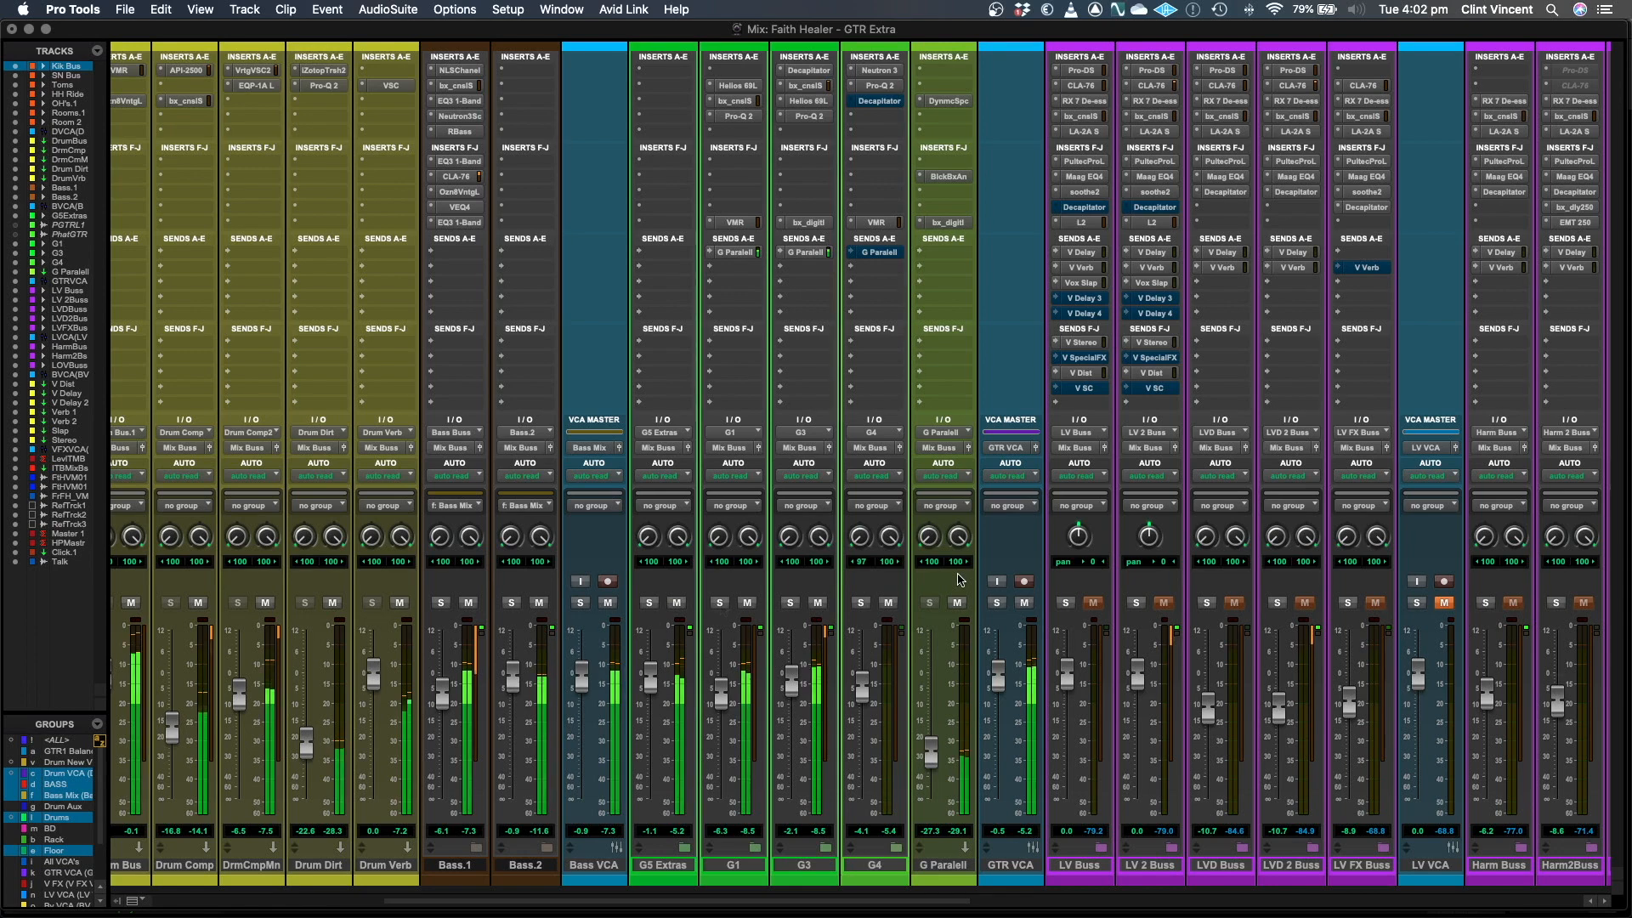
- Solo the original rhythm guitar on G1, compare it with G5 Extras soloed alongside, and clear the solos
click(719, 603)
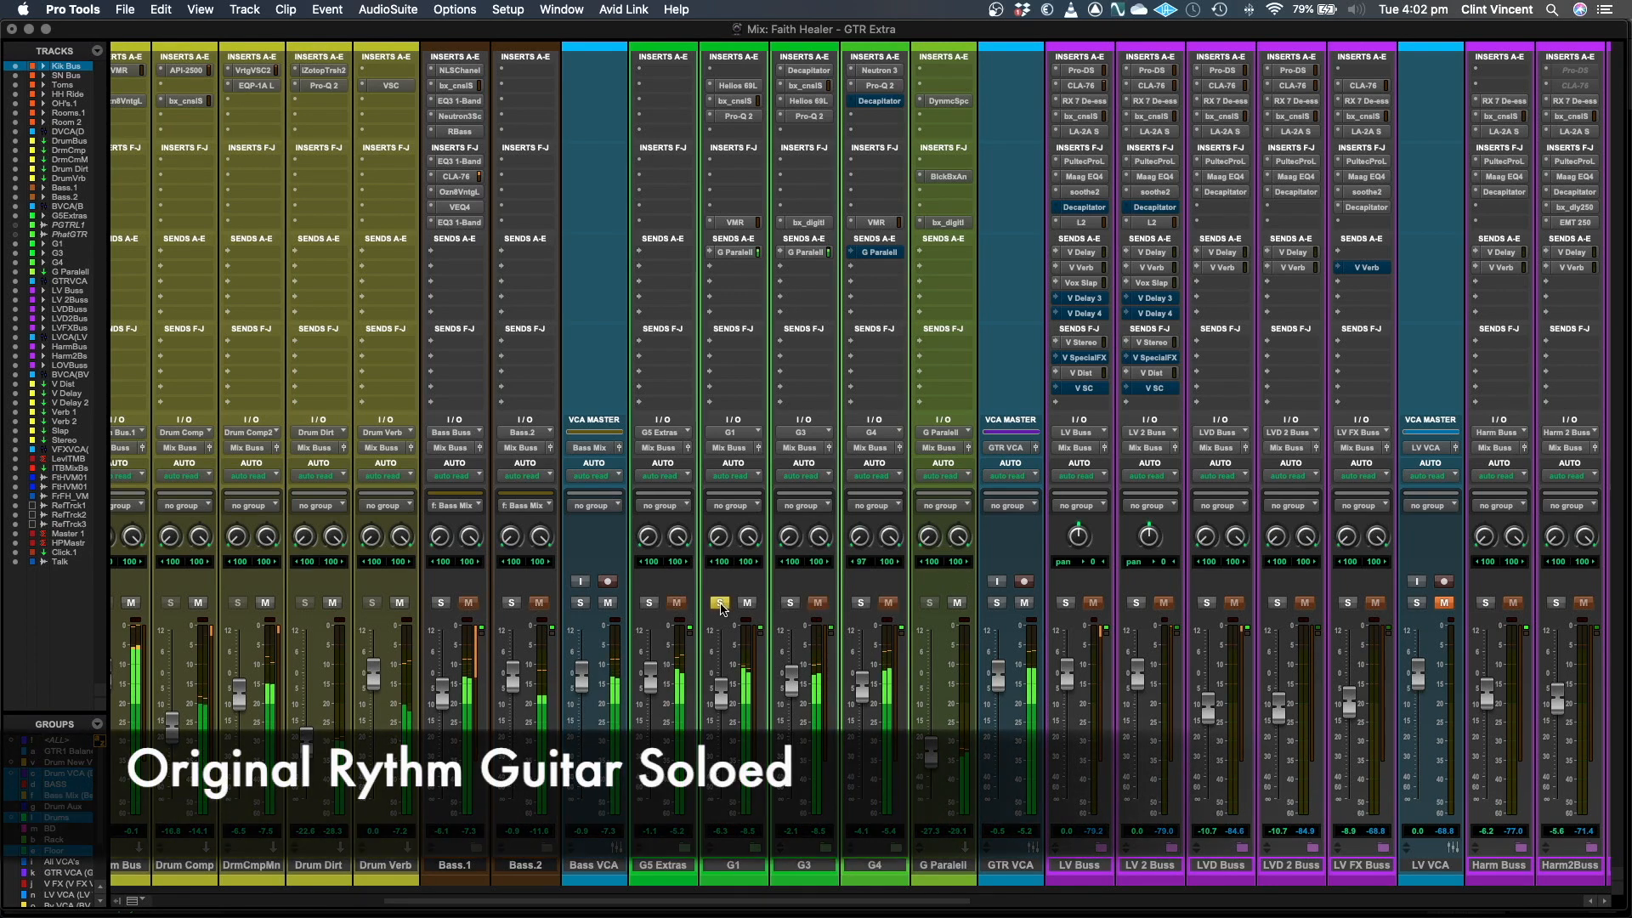
click(651, 603)
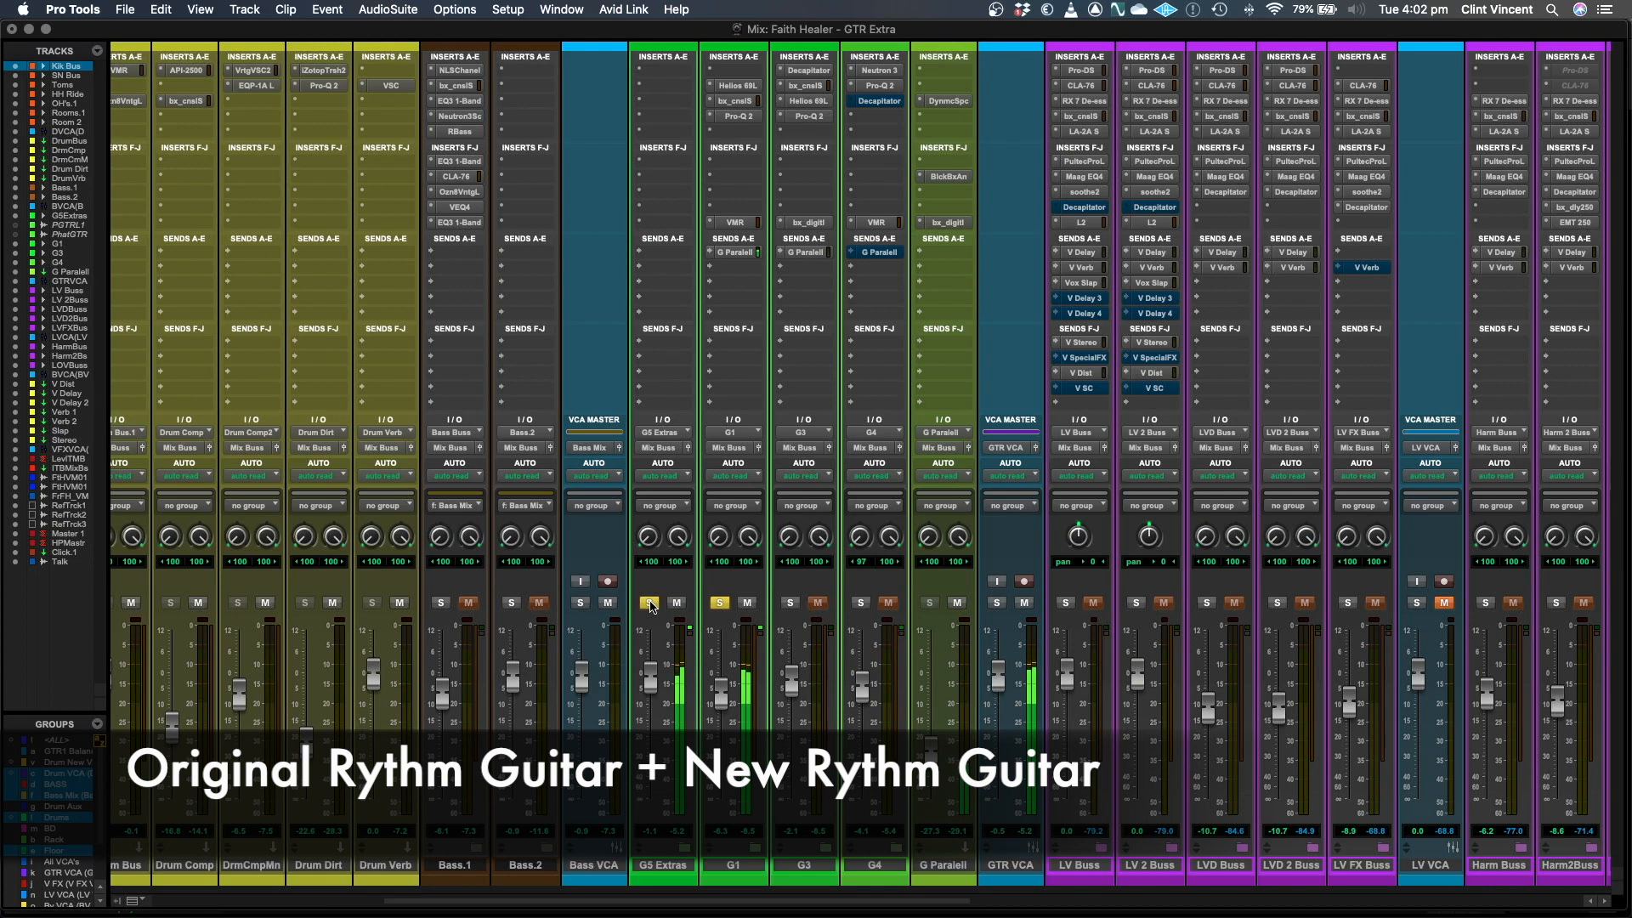
click(651, 603)
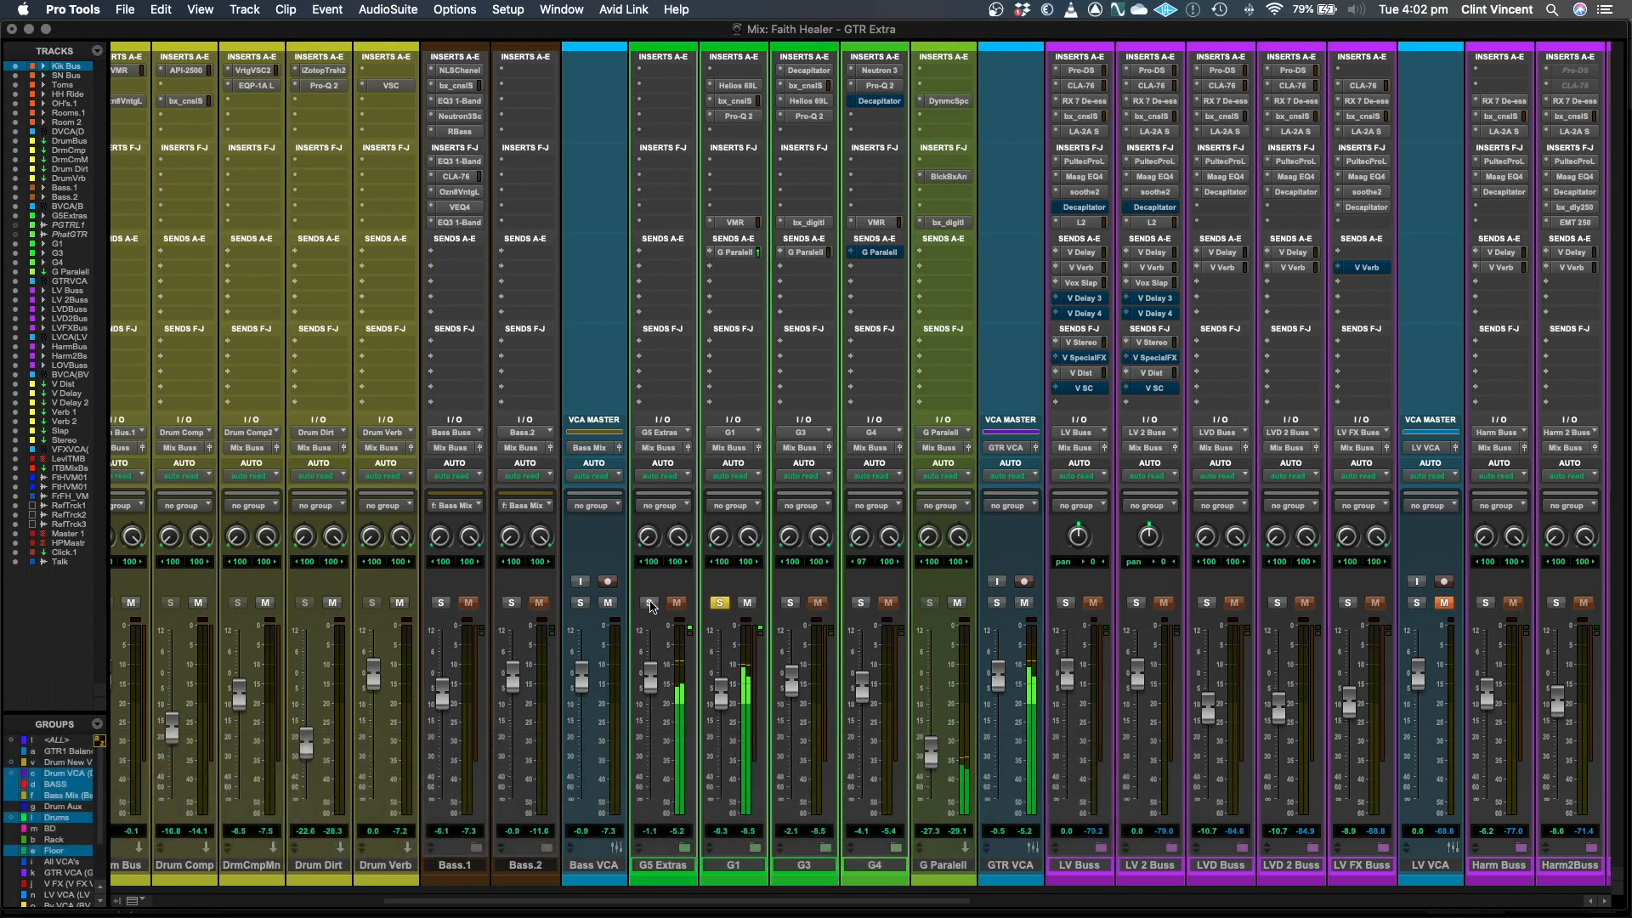
click(721, 603)
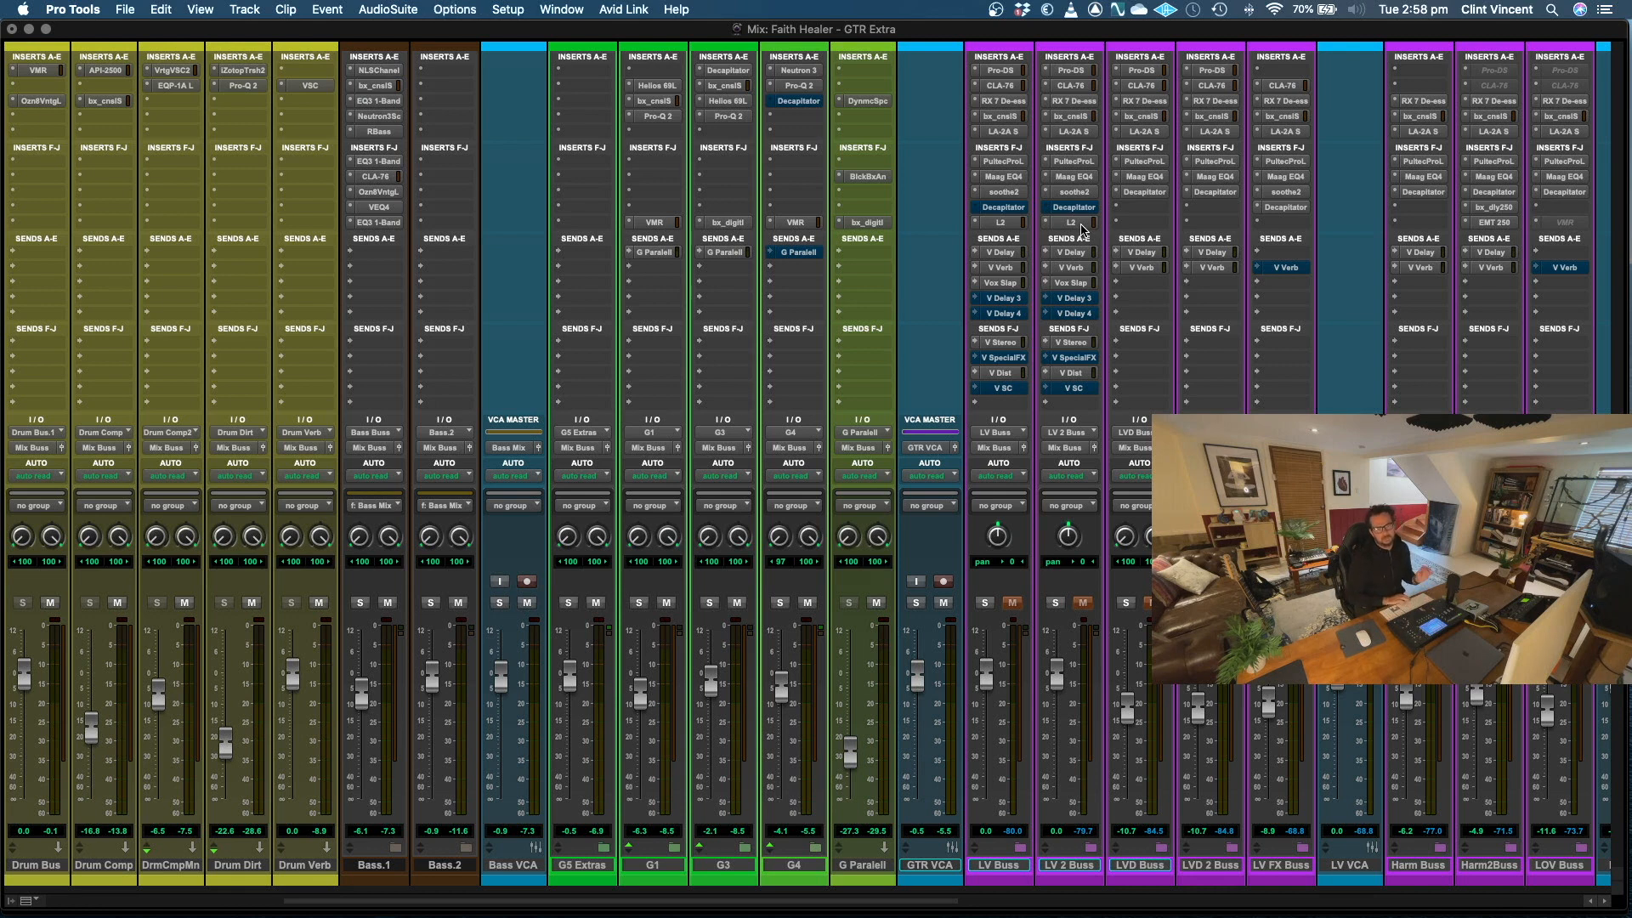
- Play back the full mix, select the G5 Extras track and stop playback
key(space)
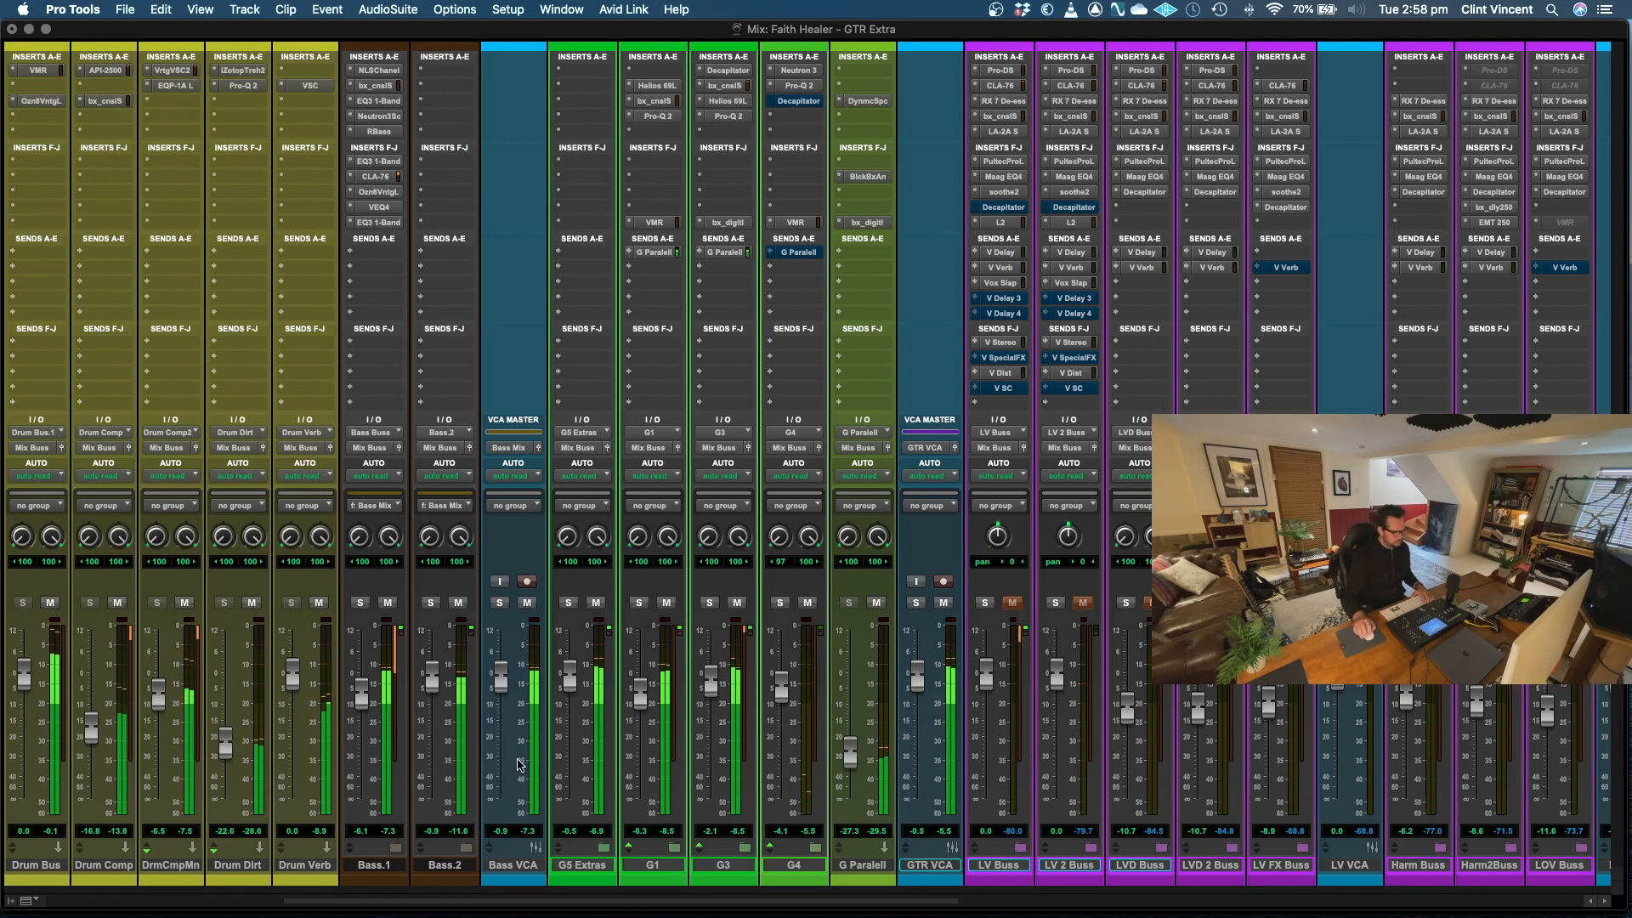
click(585, 865)
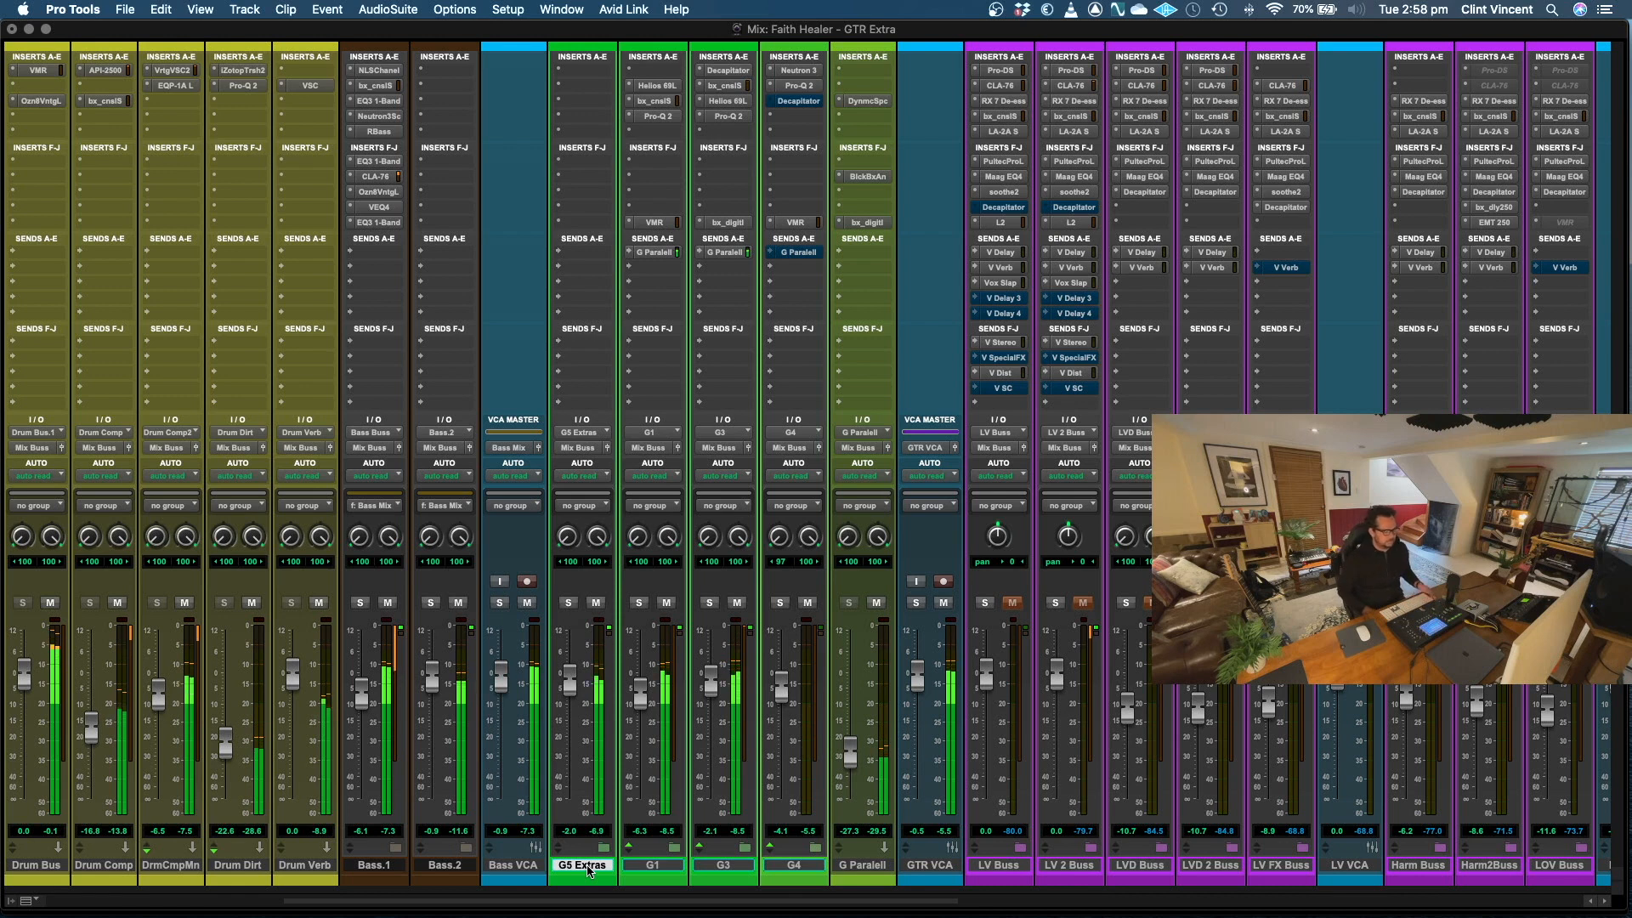
key(space)
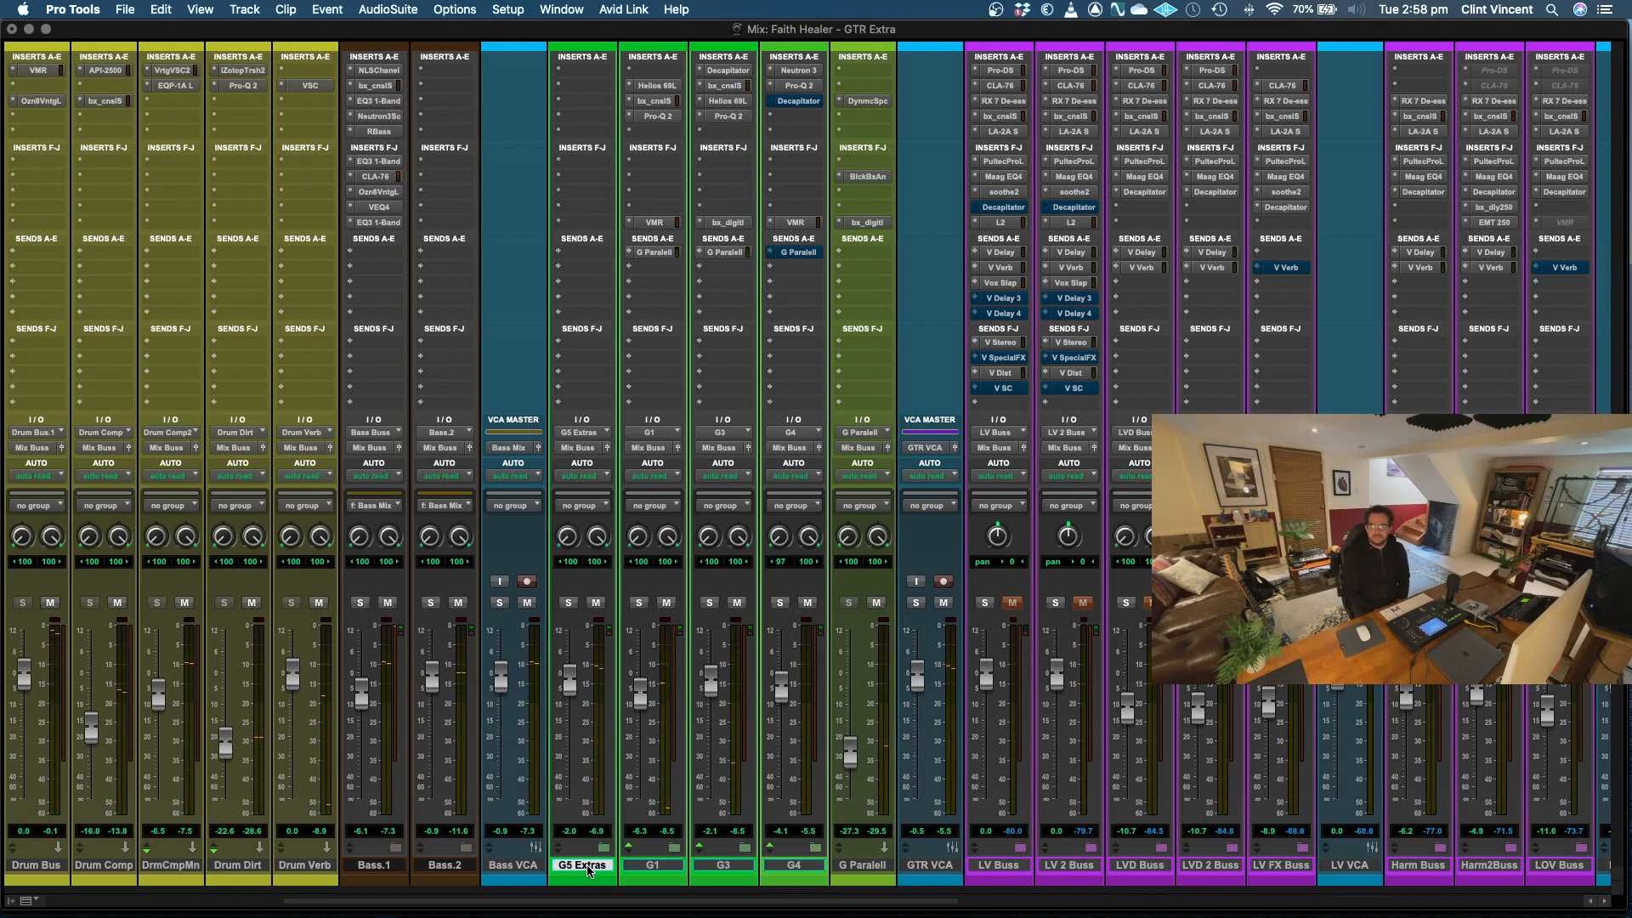